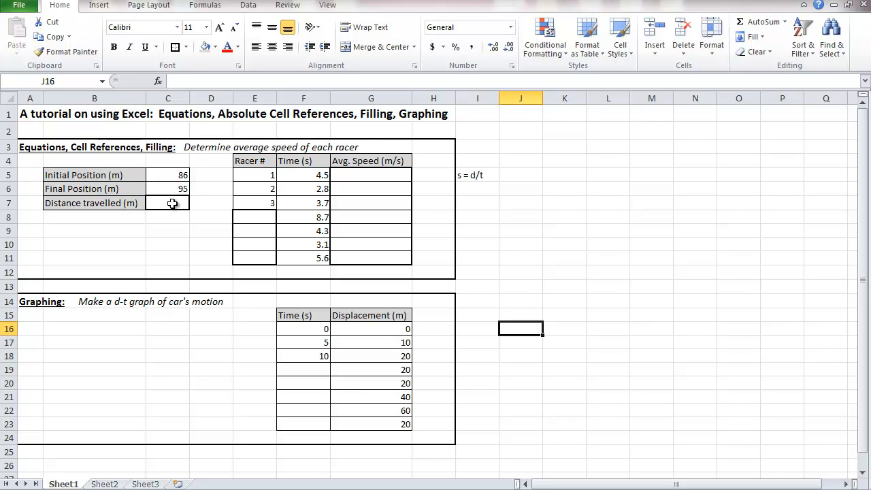
Step: Calculate the distance travelled in C7 with the formula =C6-C5
click(172, 203)
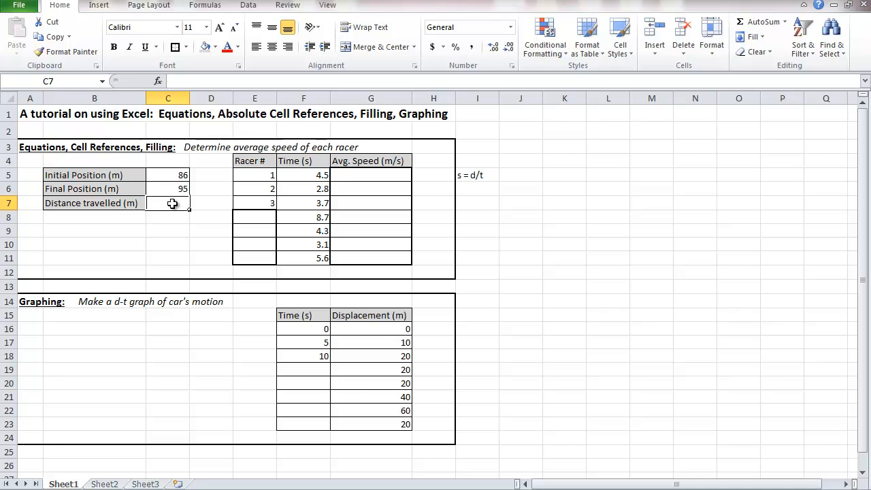
text(=)
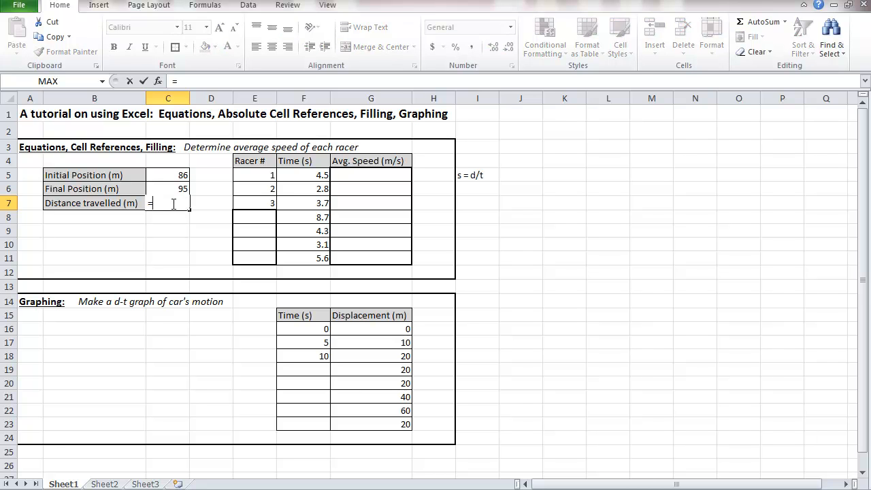
text(95-86)
key(BackSpace)
key(BackSpace)
key(BackSpace)
key(BackSpace)
key(BackSpace)
click(174, 188)
click(169, 175)
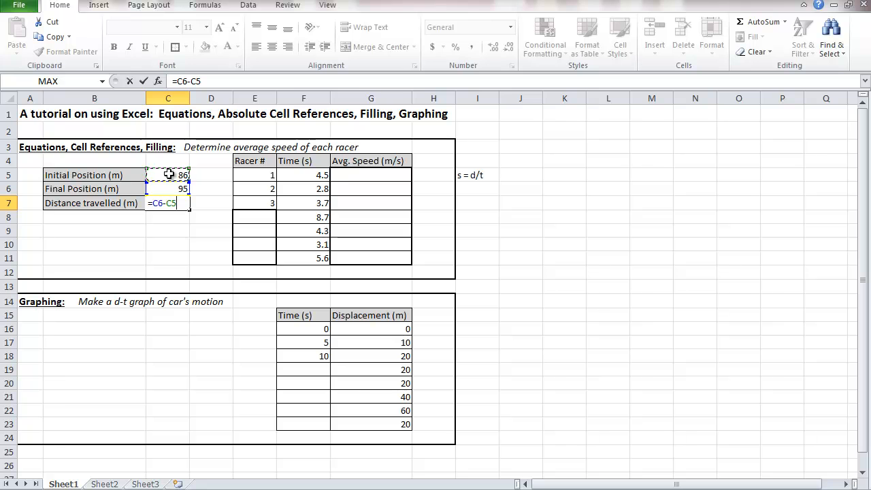
key(Return)
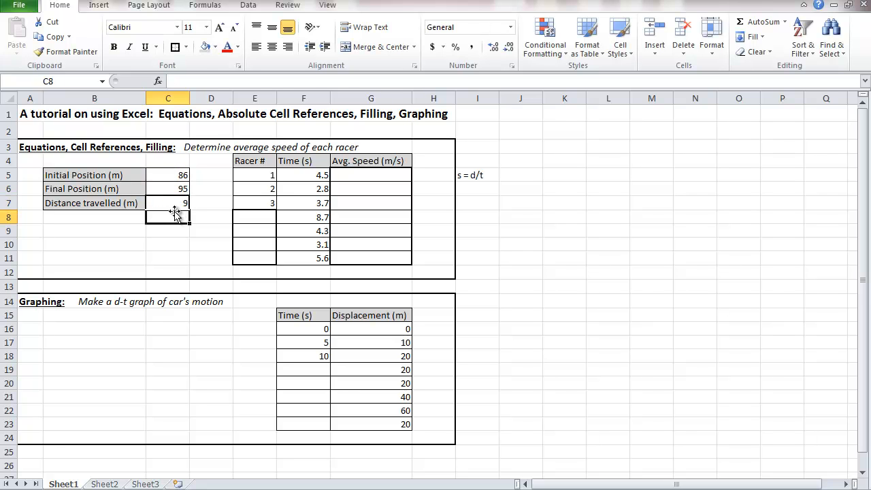
Step: Test the distance formula by setting the initial position in C5 to 82 and restoring it to 86
click(166, 175)
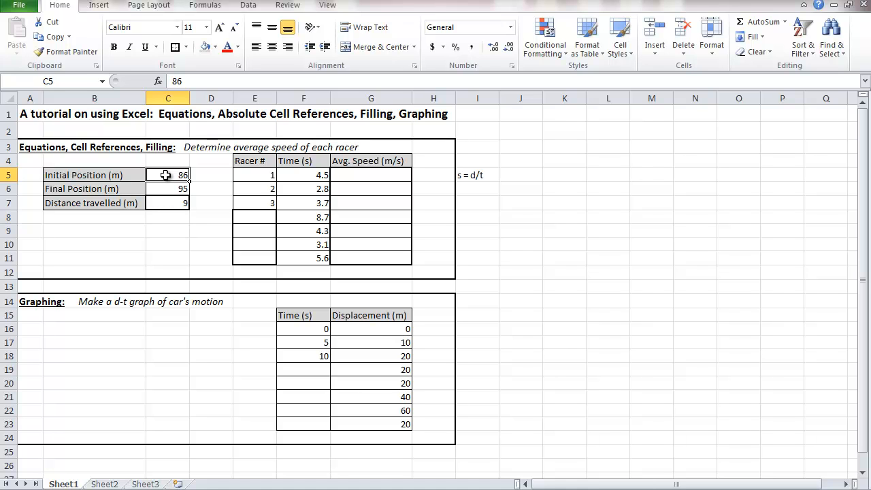
text(82)
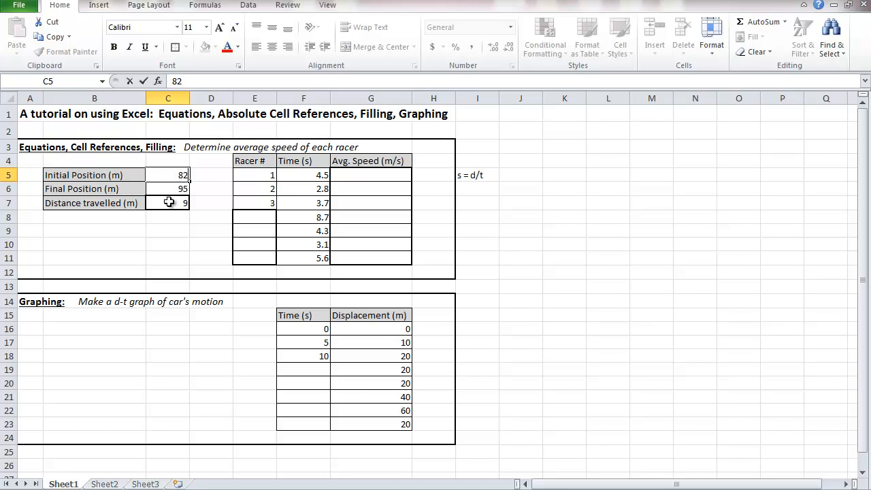
key(Return)
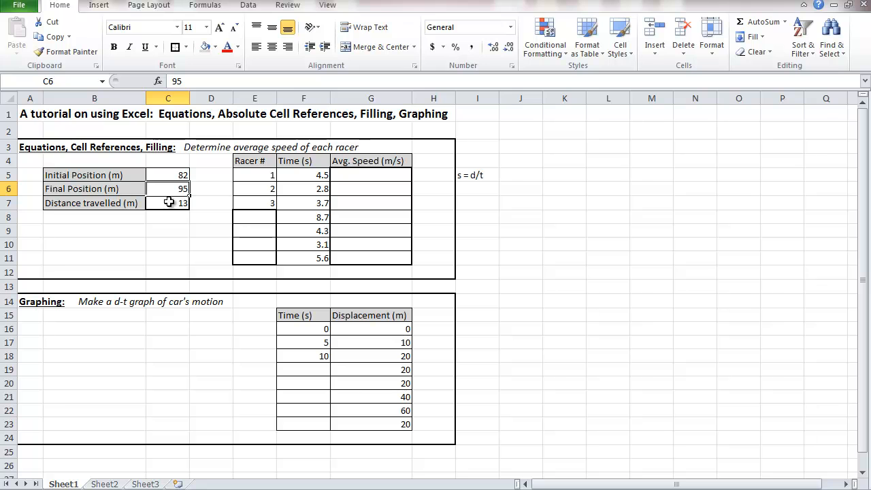
click(170, 176)
text(86)
key(Return)
click(209, 249)
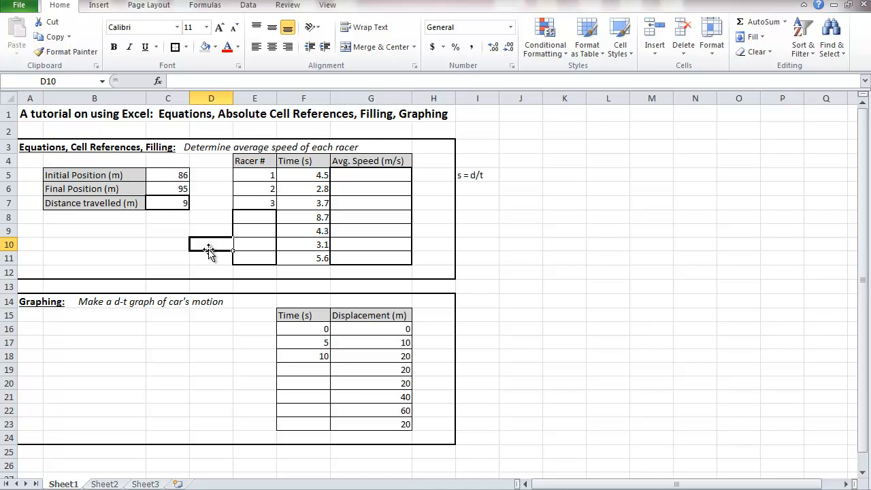
click(181, 204)
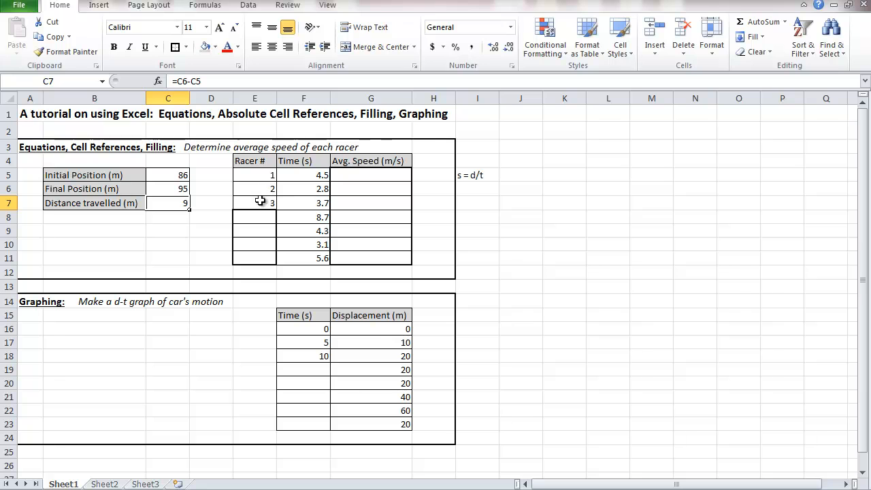
Step: Extend the racer number series from E5:E7 down through E11
drag(257, 175, 261, 202)
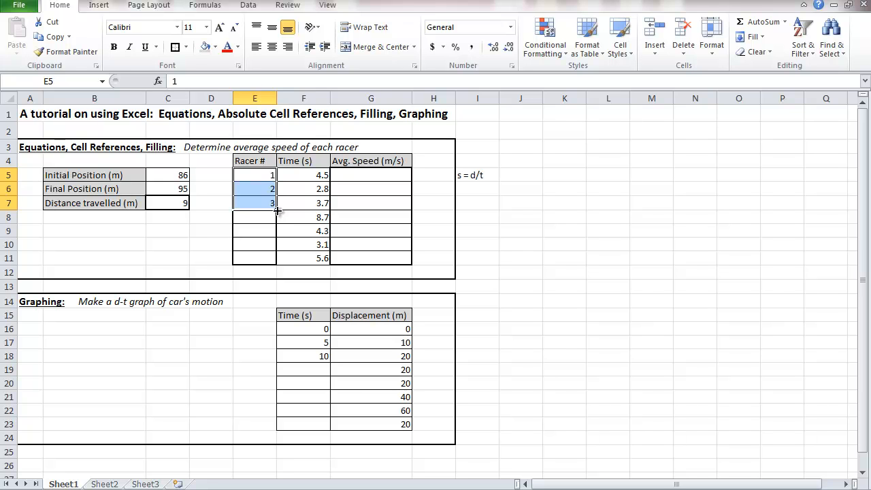
drag(277, 211, 273, 262)
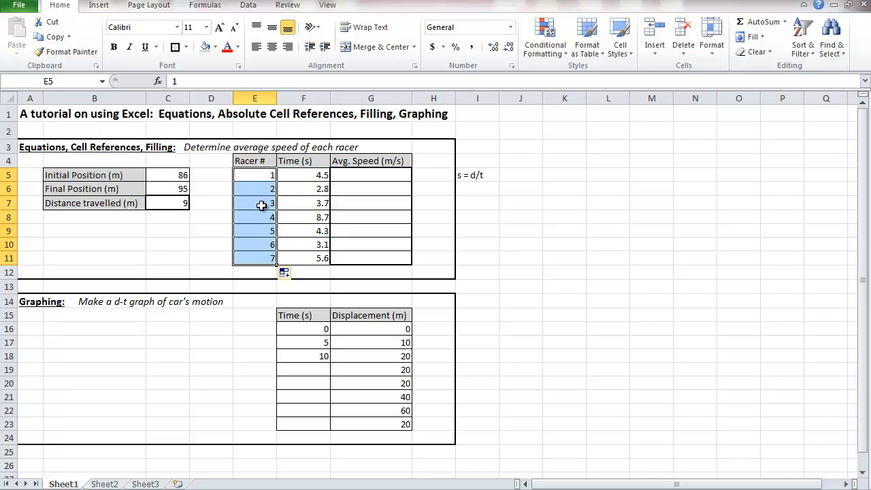
click(312, 197)
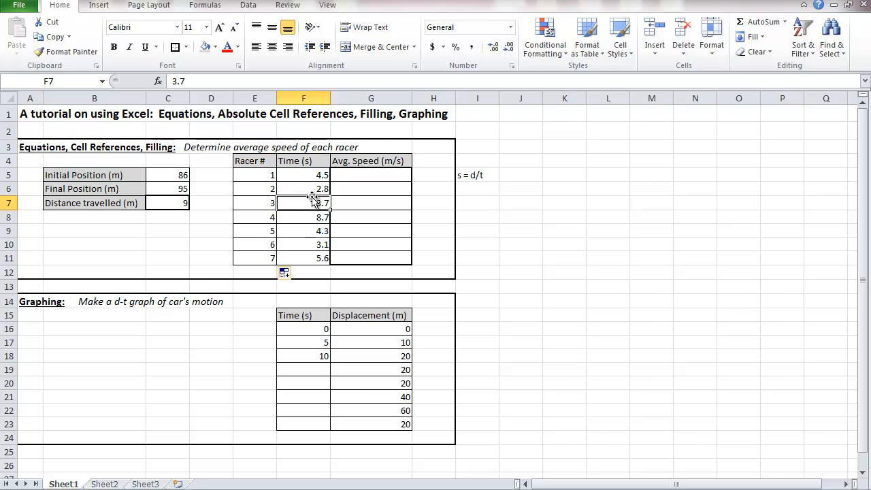
Step: Calculate racer 1's average speed in G5 with the formula =C7/F5
click(356, 177)
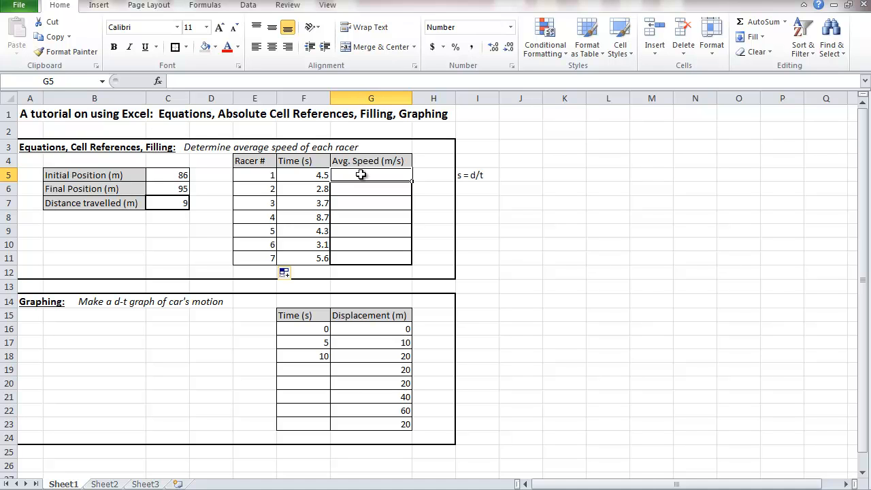
text(2)
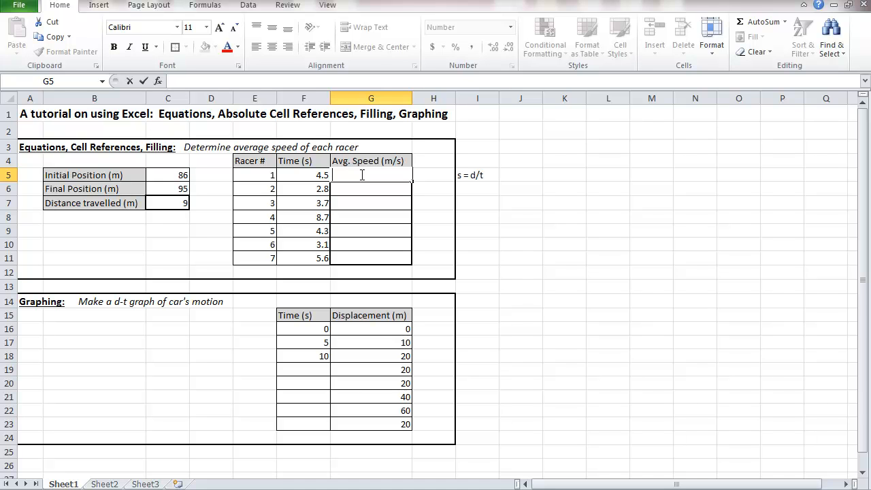
text(=)
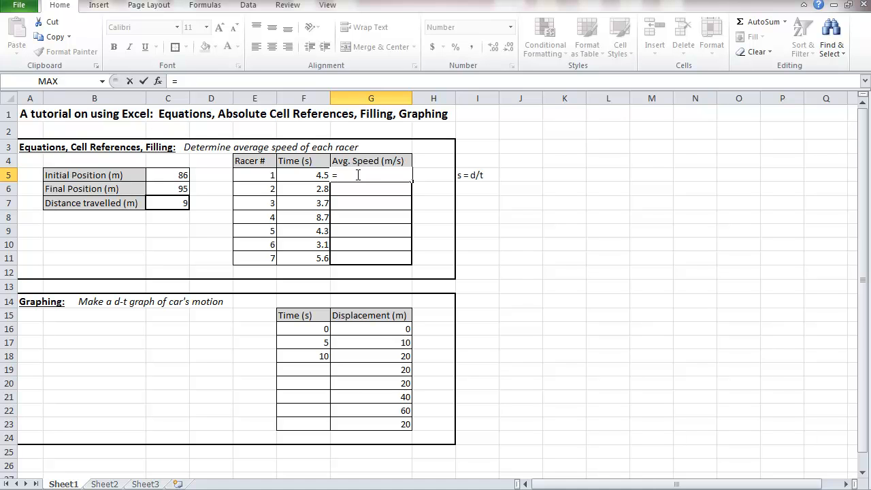
click(172, 205)
text(/)
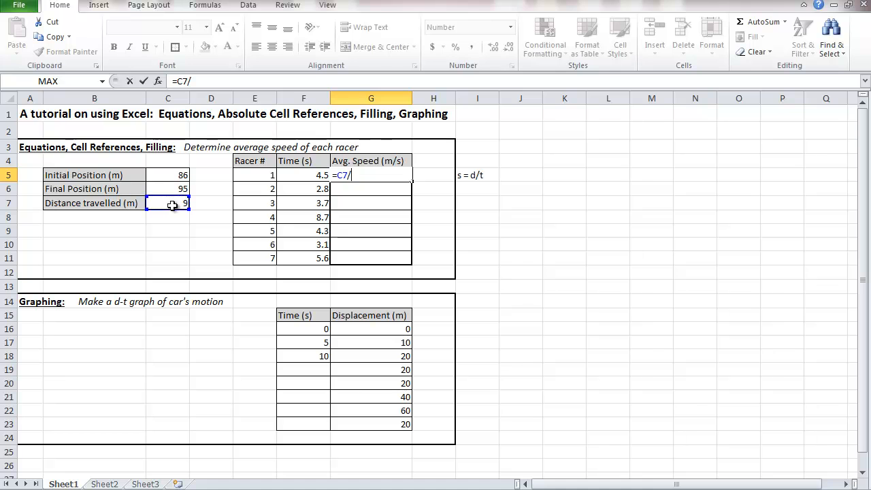
click(295, 176)
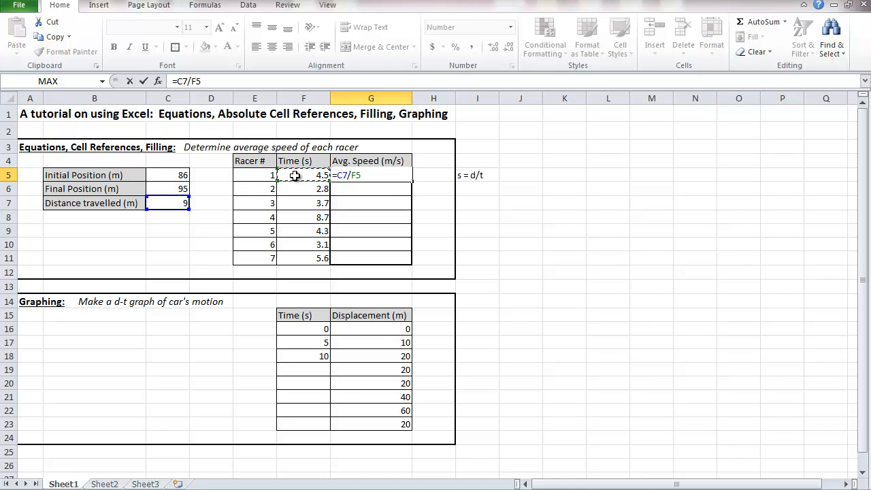
key(Return)
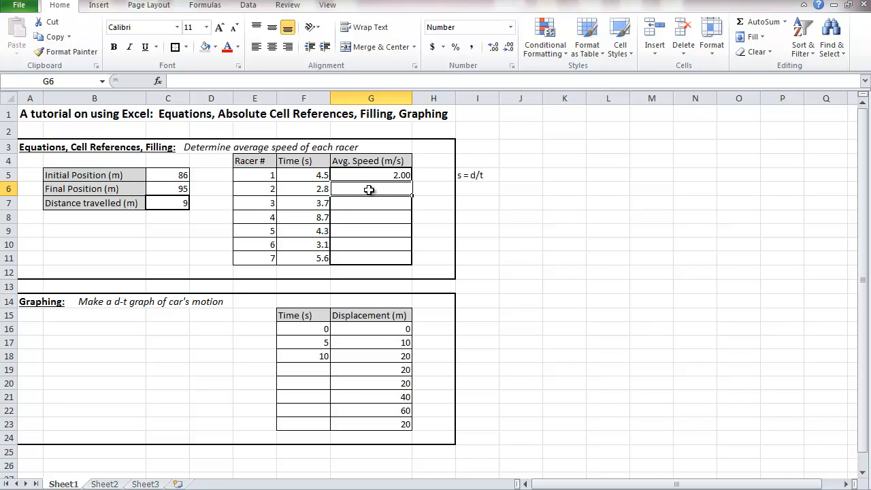
Step: Try the formula =C7/F6 in G6 for racer 2's average speed and clear the cell again
text(=)
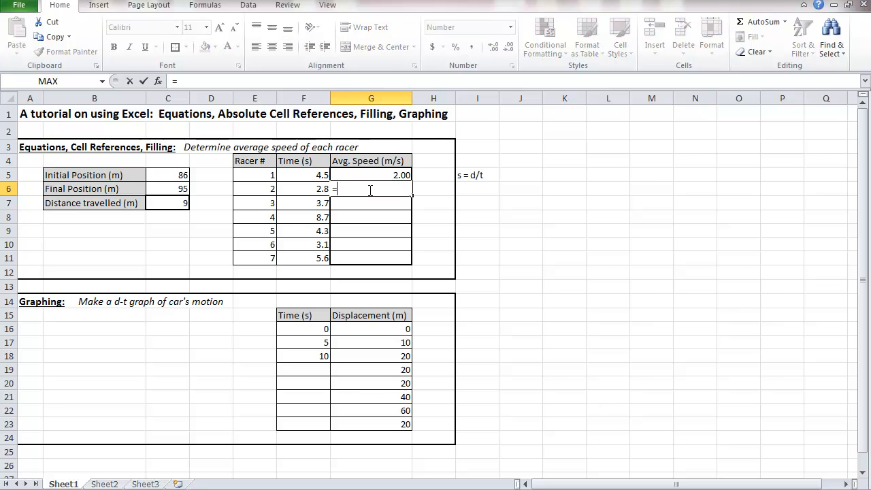
click(179, 203)
text(/)
click(300, 187)
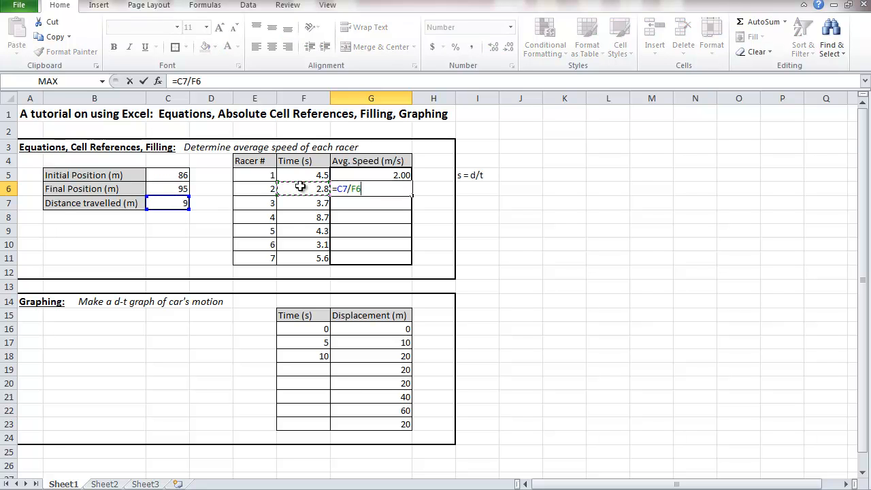
key(Return)
click(362, 188)
key(Delete)
click(384, 200)
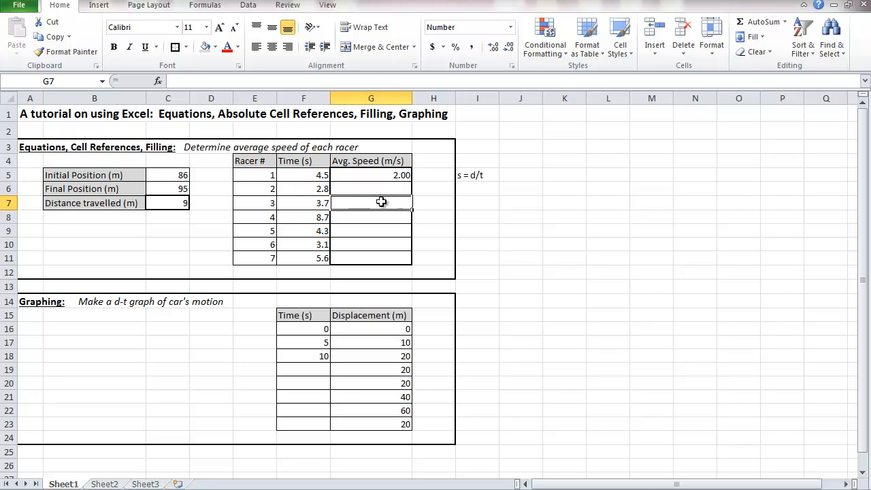
Step: Try filling the relative formula in G5 down through G11, check its cell references, and clear G6:G11
click(388, 175)
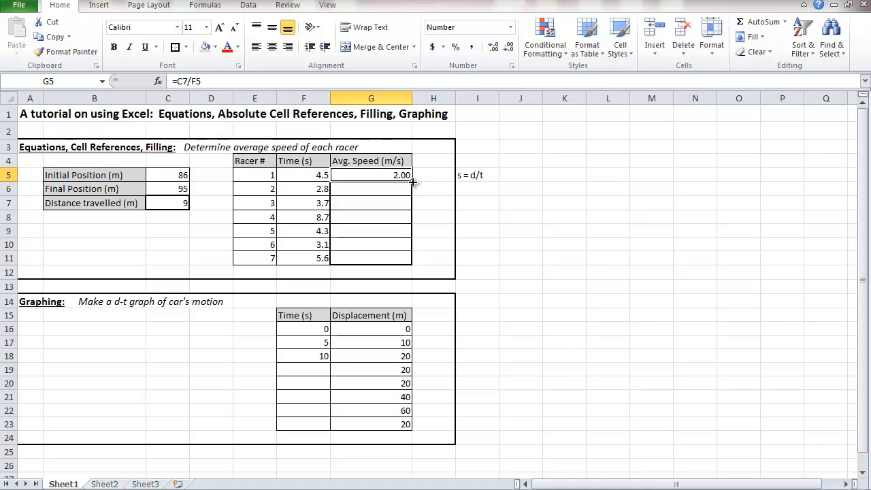
drag(413, 182, 407, 261)
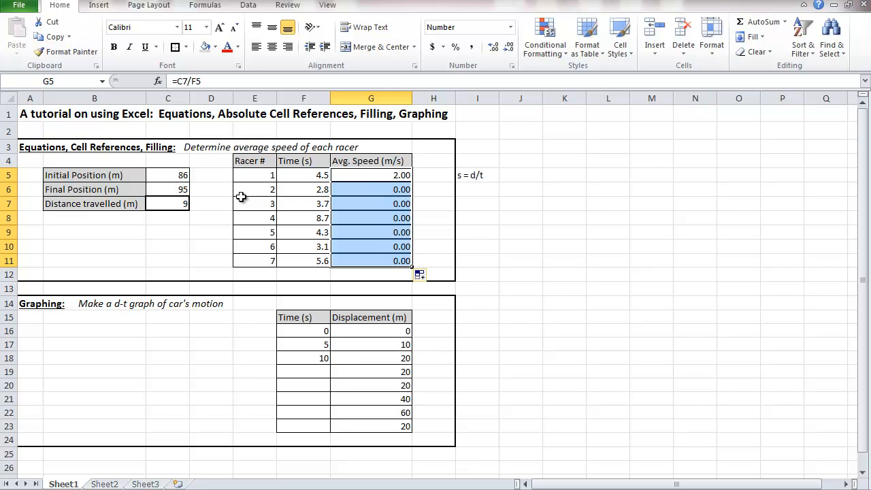
click(373, 189)
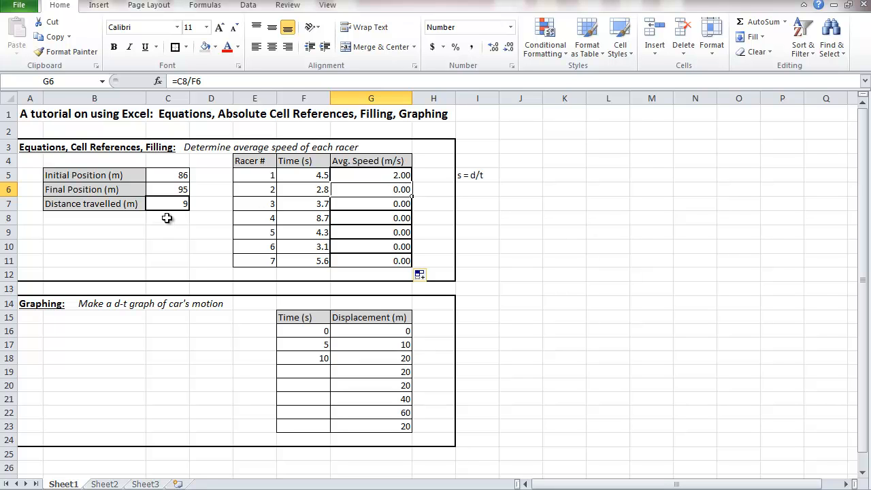
click(341, 176)
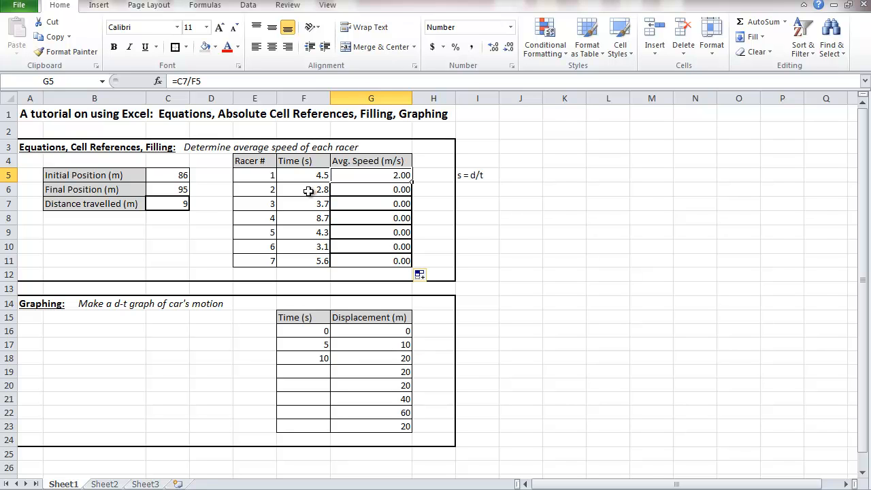
click(173, 203)
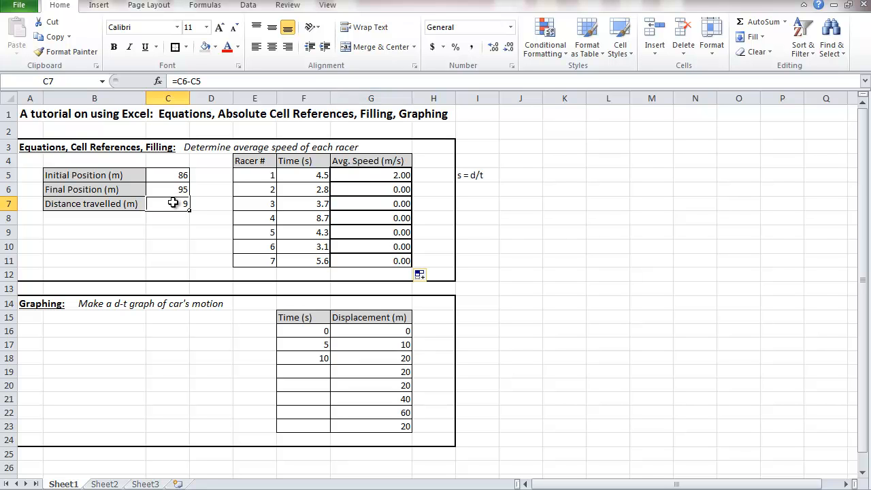
drag(367, 190, 370, 258)
key(Delete)
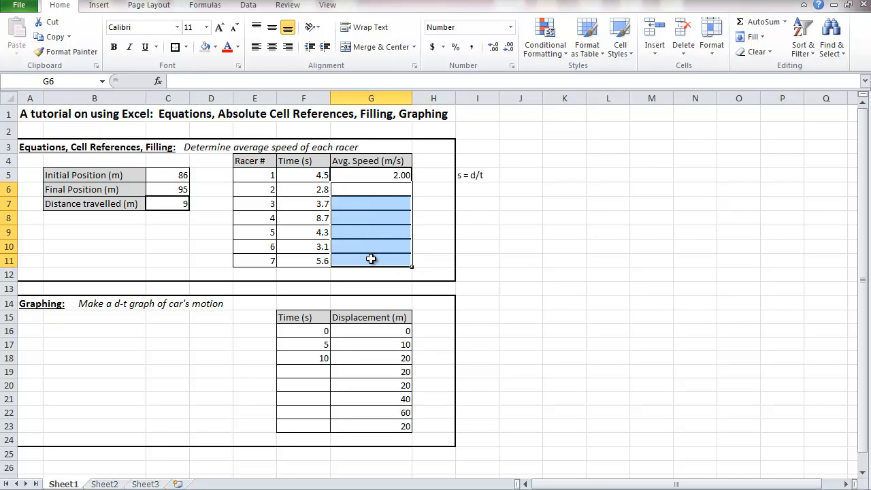
Step: Make the distance reference in G5 absolute so the formula reads =$C$7/F5
click(383, 174)
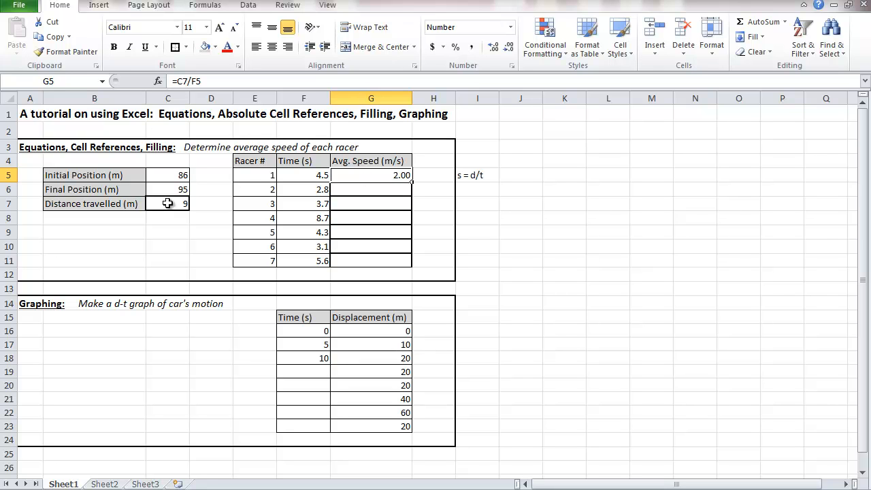
click(178, 81)
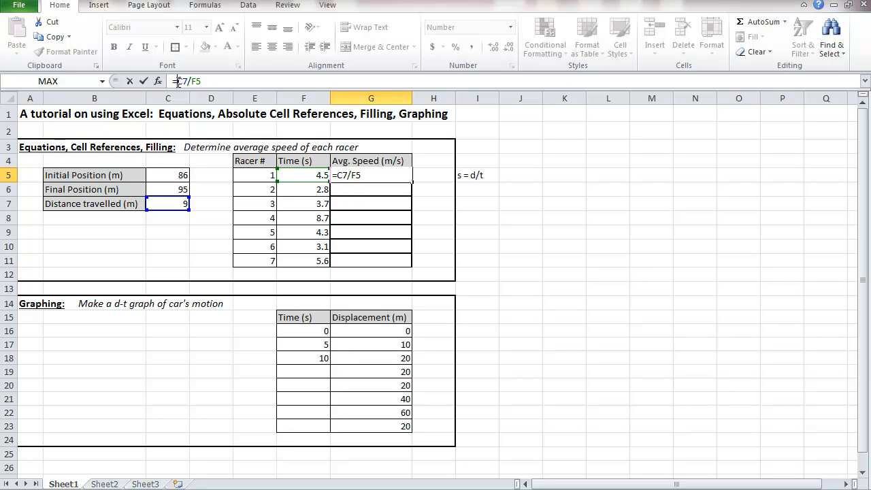
text($)
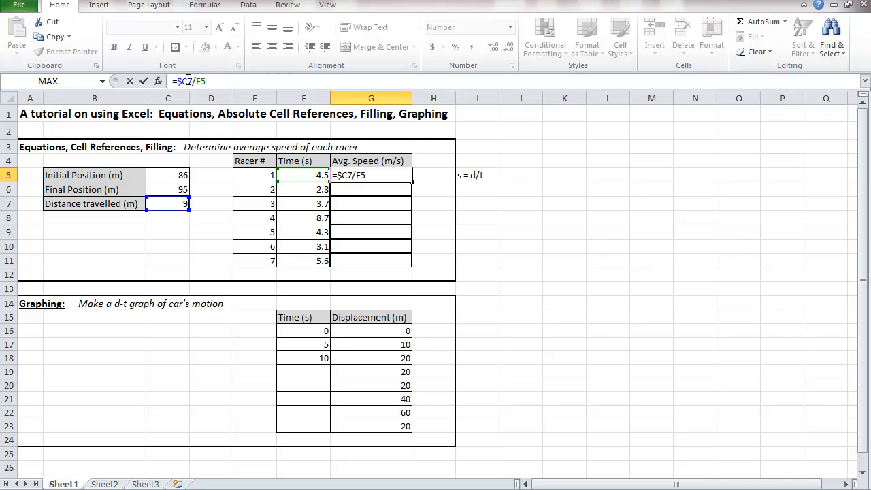
click(188, 81)
text($)
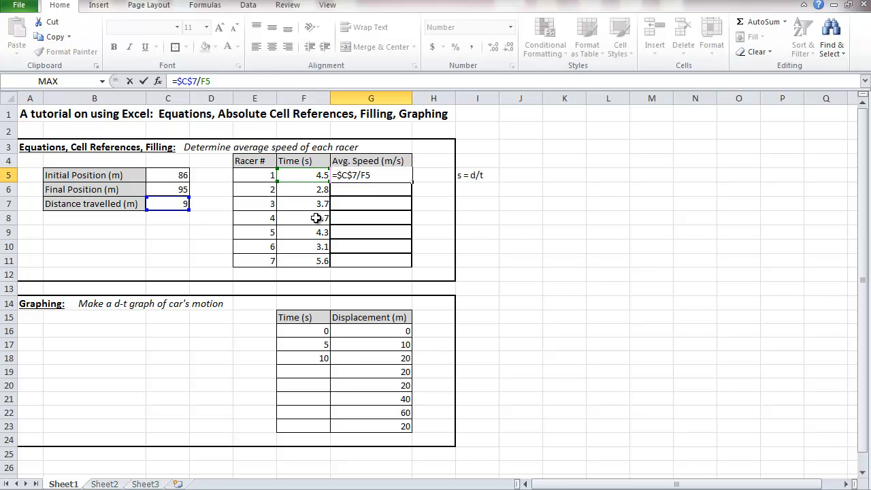
key(ctrl+Return)
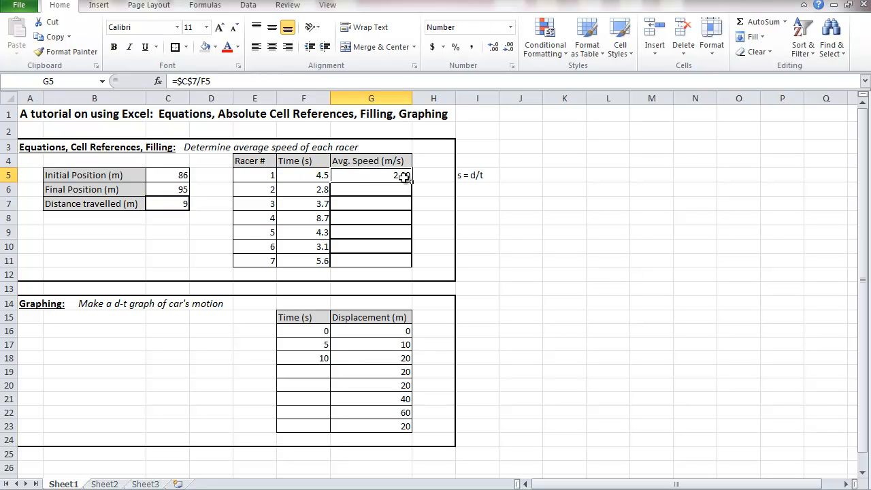
Step: Fill the average speed formula from G5 down through G11 and check the formulas in G6 and G7
drag(411, 181, 413, 268)
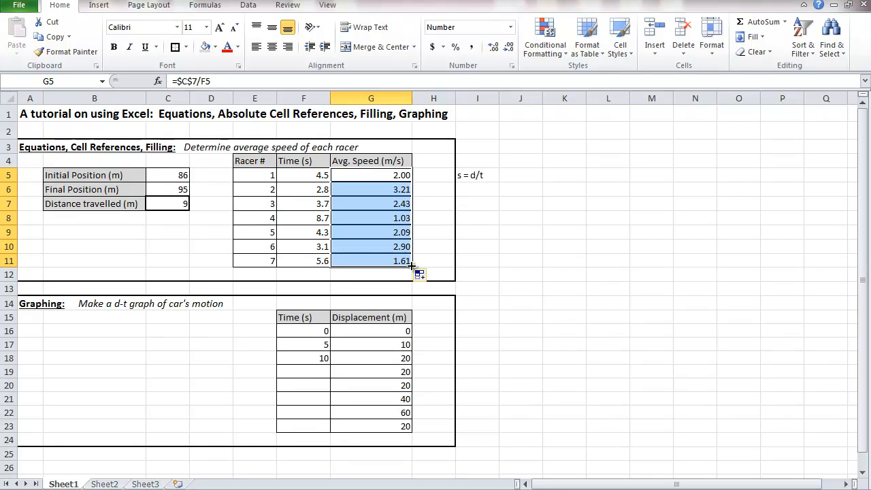
click(362, 190)
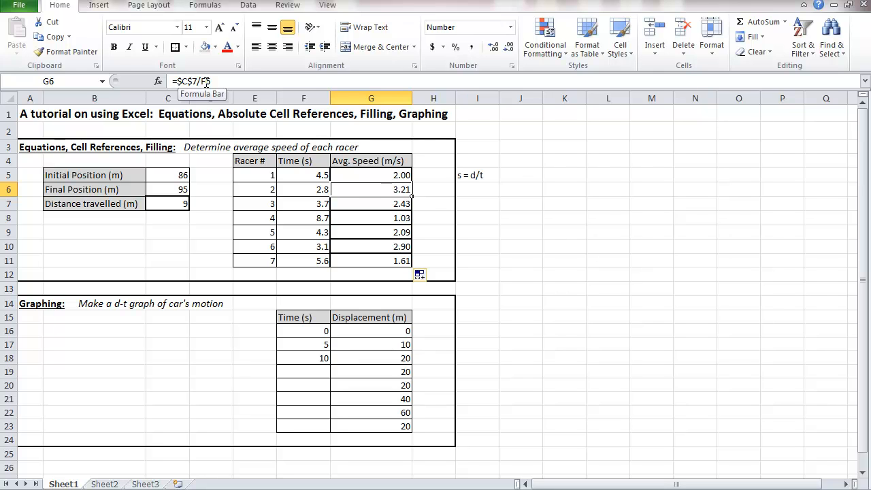
click(364, 200)
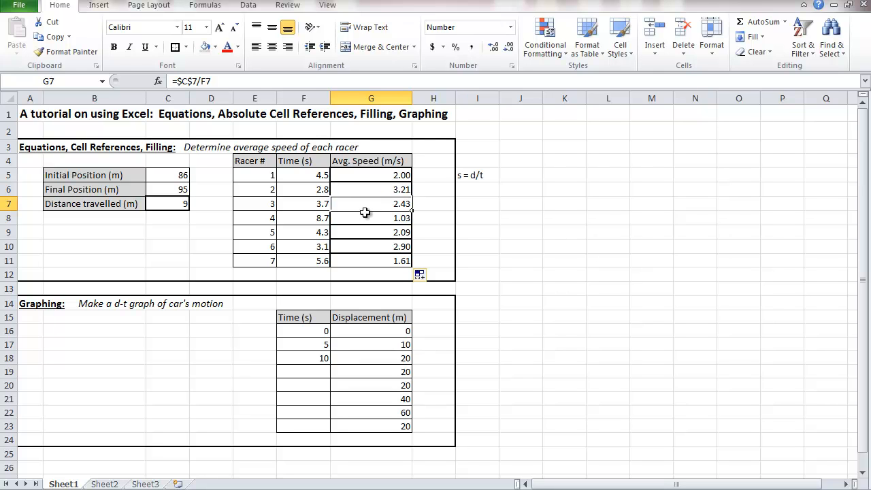
Step: Check the cell references in the average speed formulas in G8 and G9
click(364, 220)
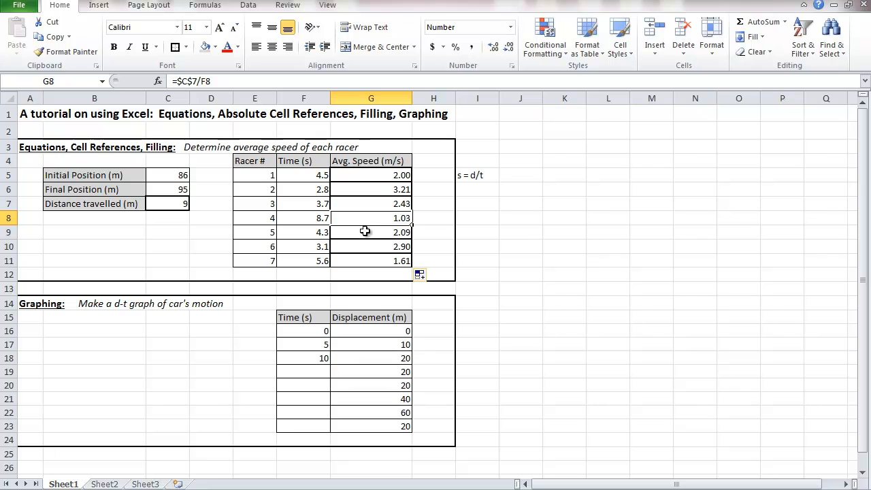
click(364, 233)
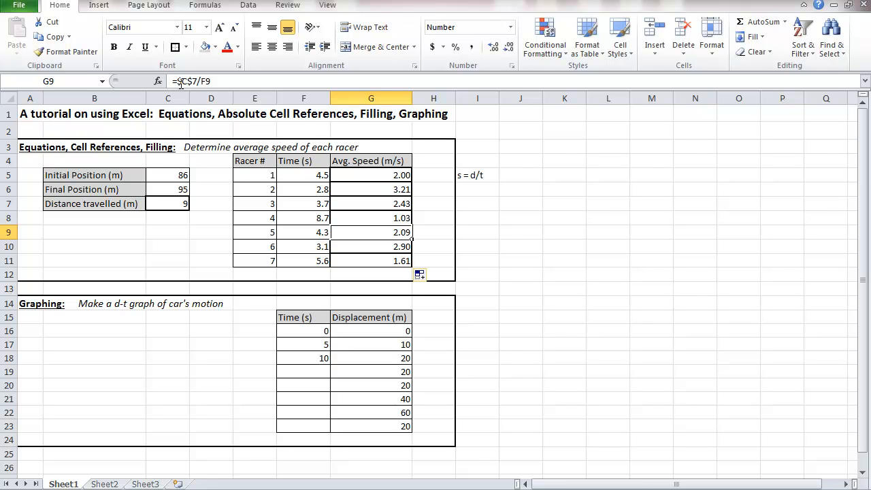
click(451, 247)
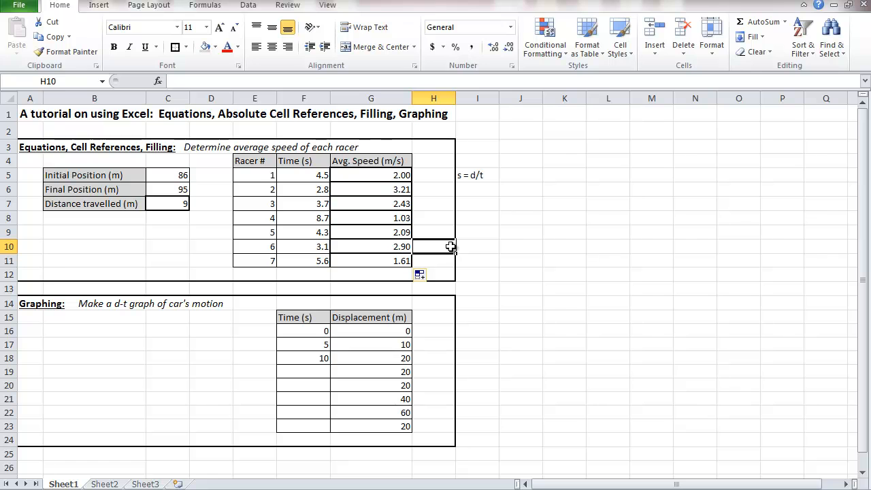
Step: Fill the Time (s) series from F16:F18 down through F23 in steps of 5, reaching 35
click(164, 356)
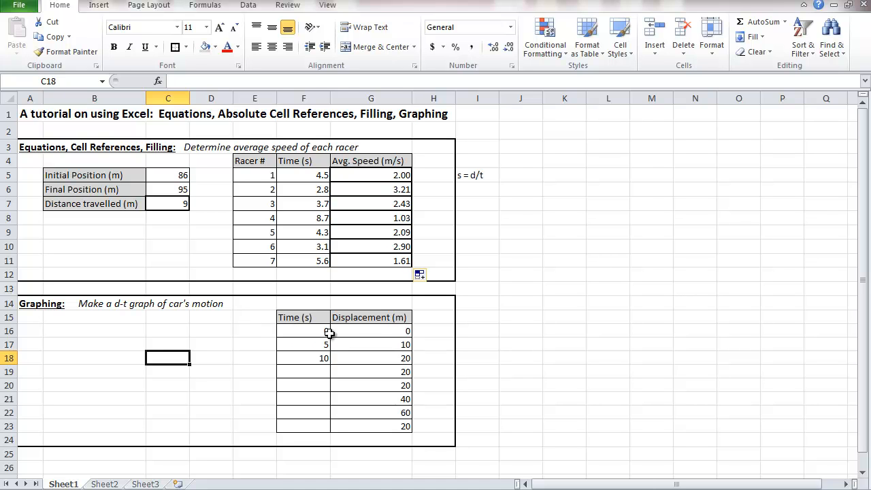
drag(329, 332, 367, 331)
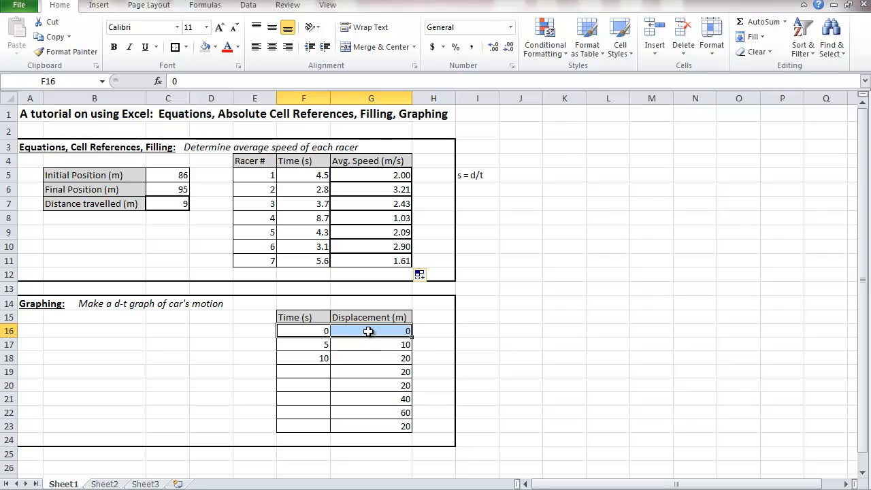
click(367, 331)
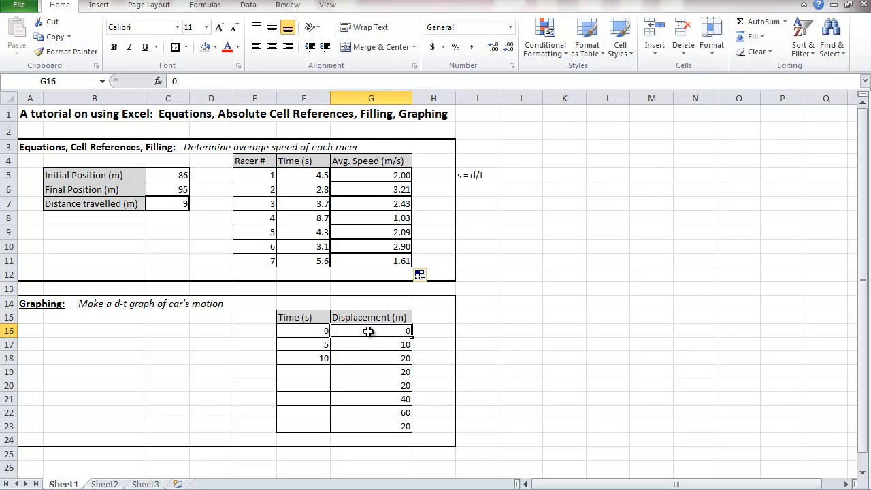
click(295, 331)
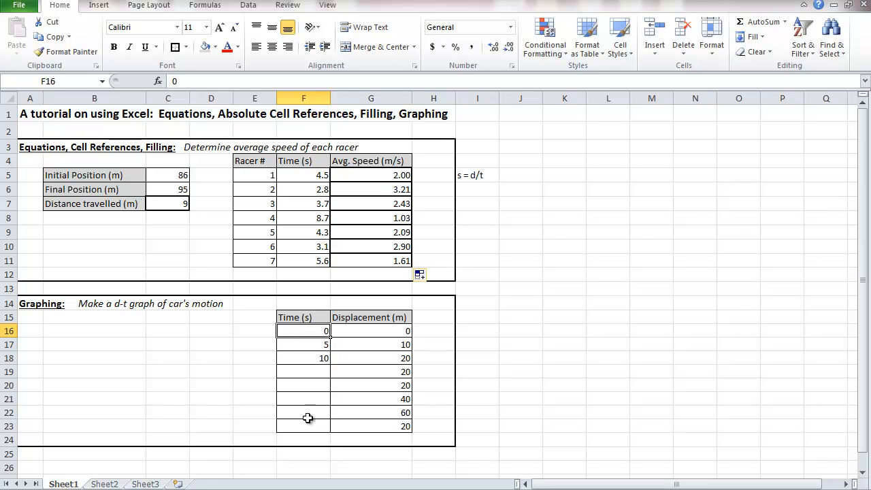
drag(306, 332, 325, 428)
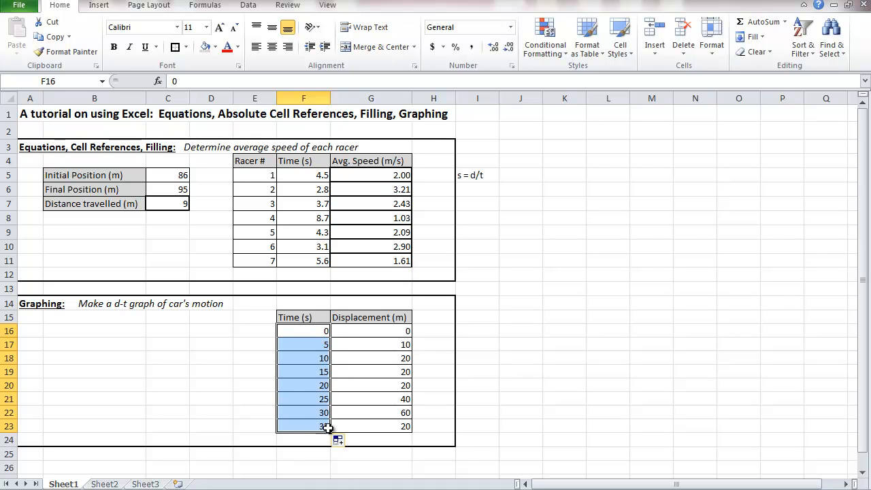
click(353, 415)
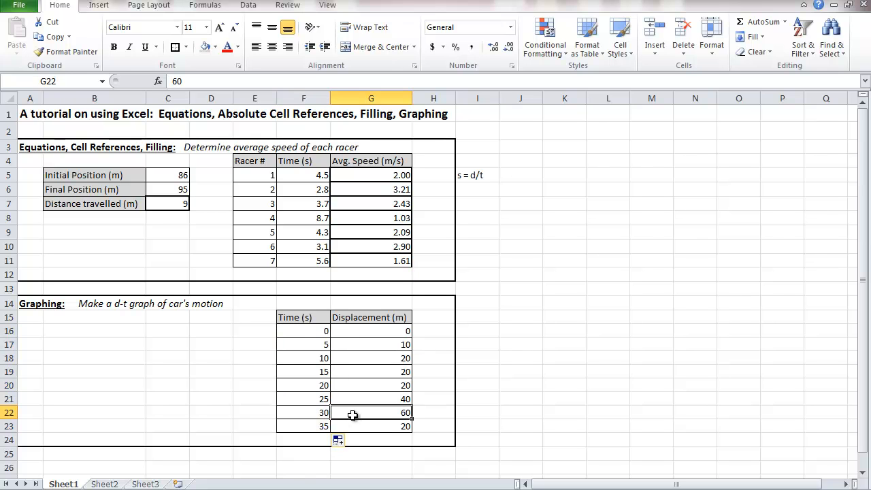
Step: Insert a Scatter with Straight Lines and Markers chart from F15:G23 and place it beside the tables, over columns I to Q
drag(306, 317, 369, 423)
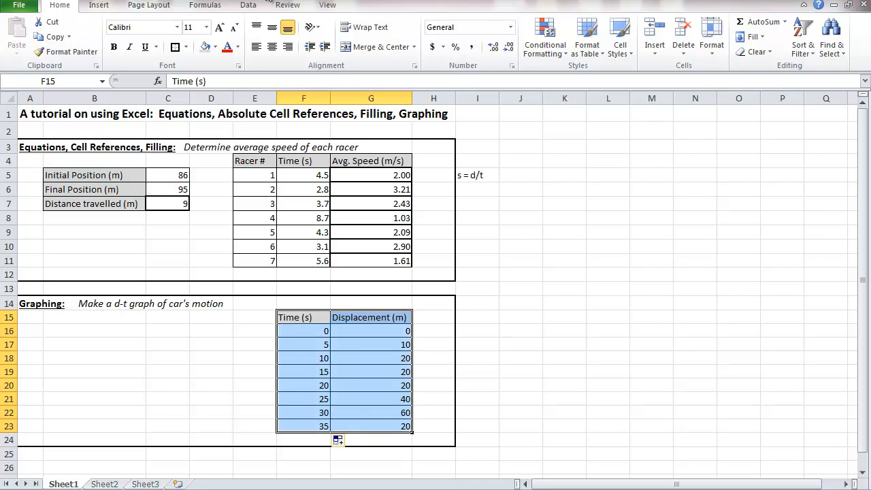
click(99, 6)
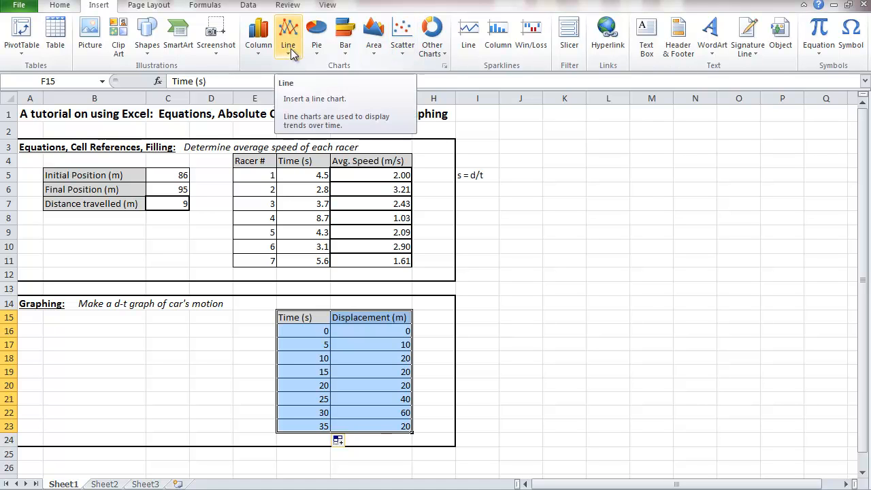
click(401, 55)
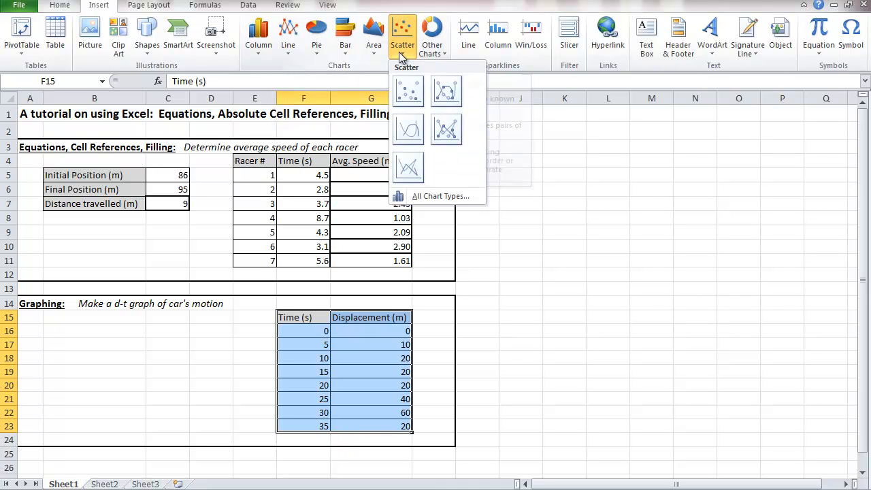
click(447, 130)
drag(557, 256, 775, 213)
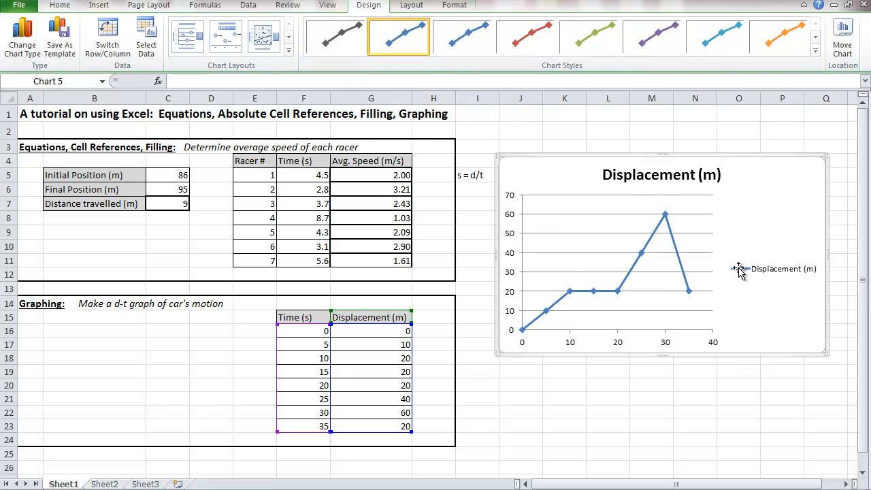
Step: Set the chart's title to display above the chart
mouse_move(595, 292)
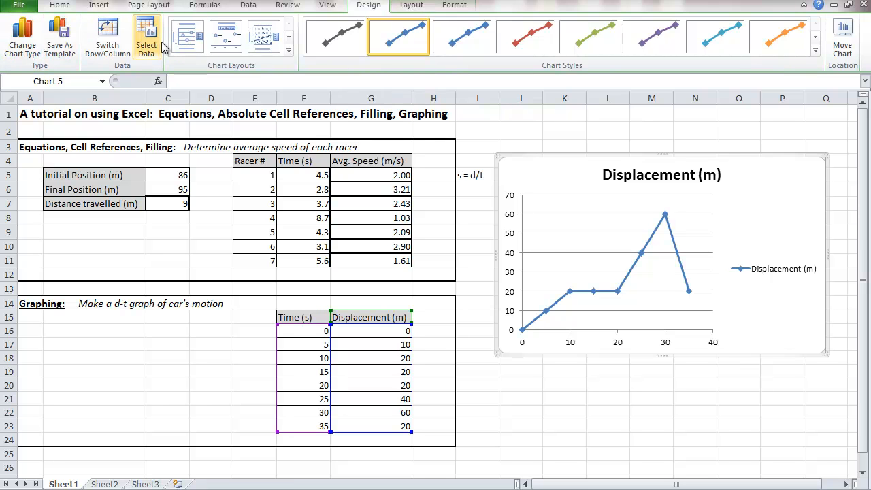
click(416, 7)
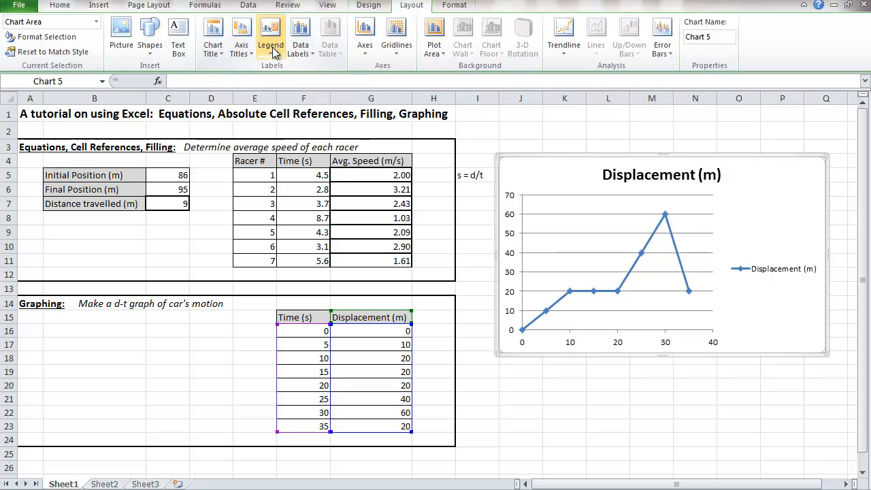
click(214, 53)
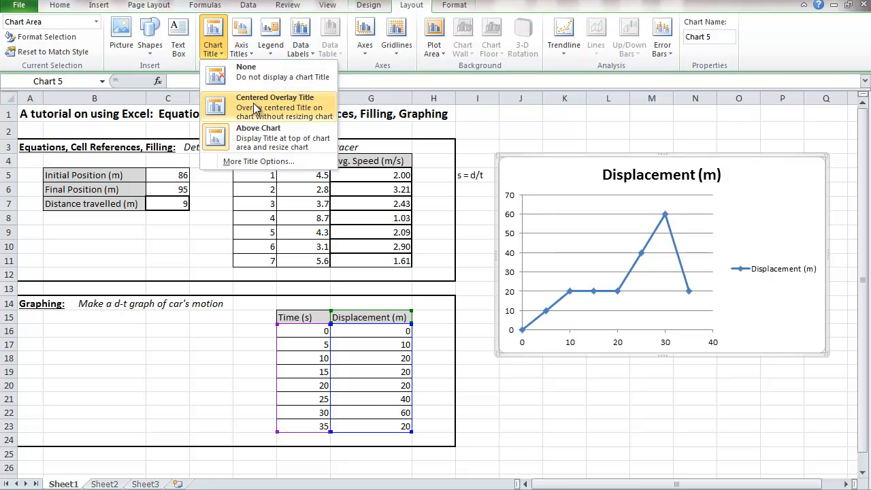
click(255, 143)
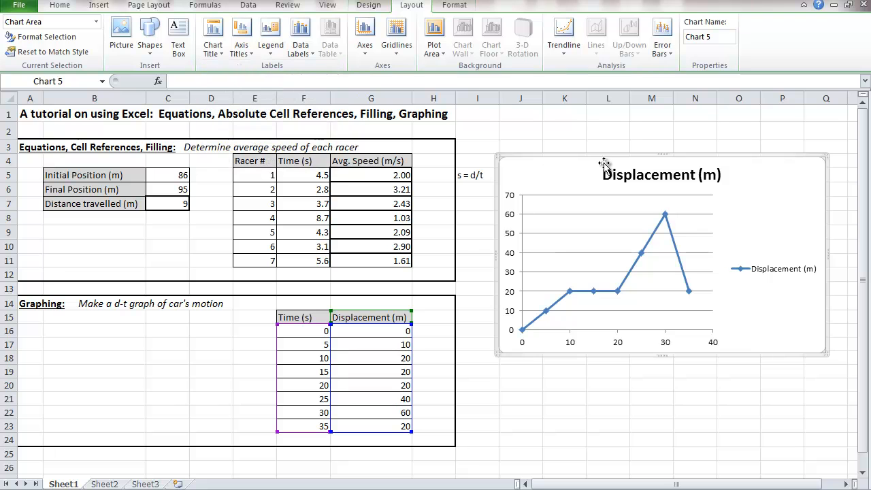
double_click(645, 176)
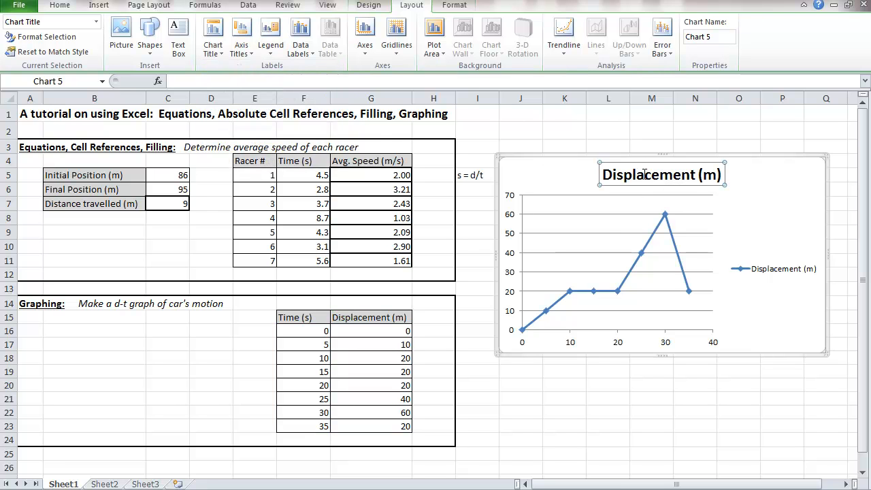
click(644, 175)
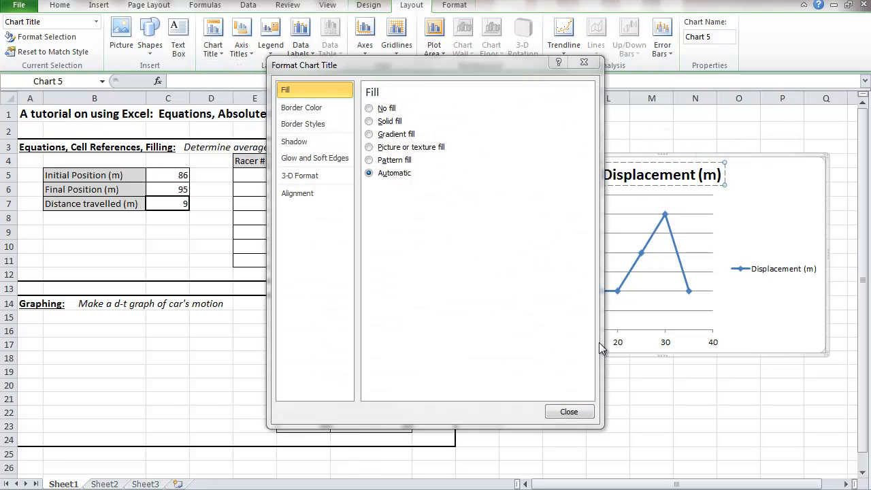
click(566, 413)
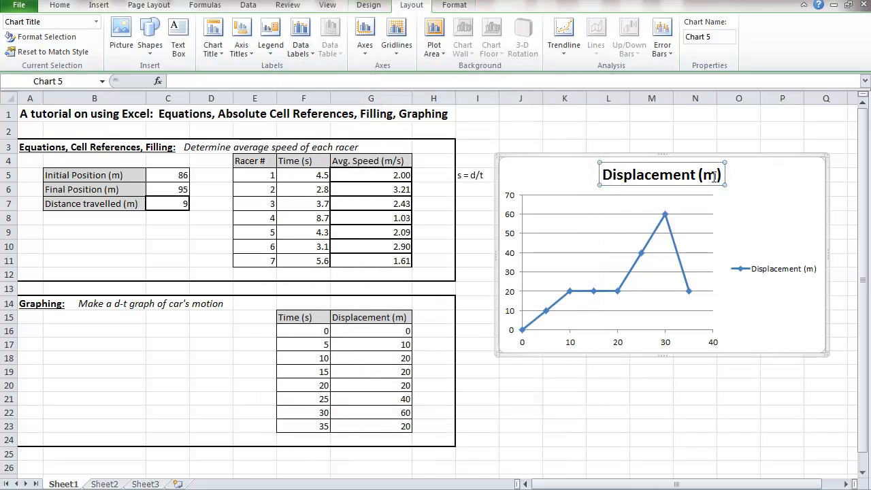
Step: Replace the chart title text with "d-t graph for car's motion"
triple_click(717, 175)
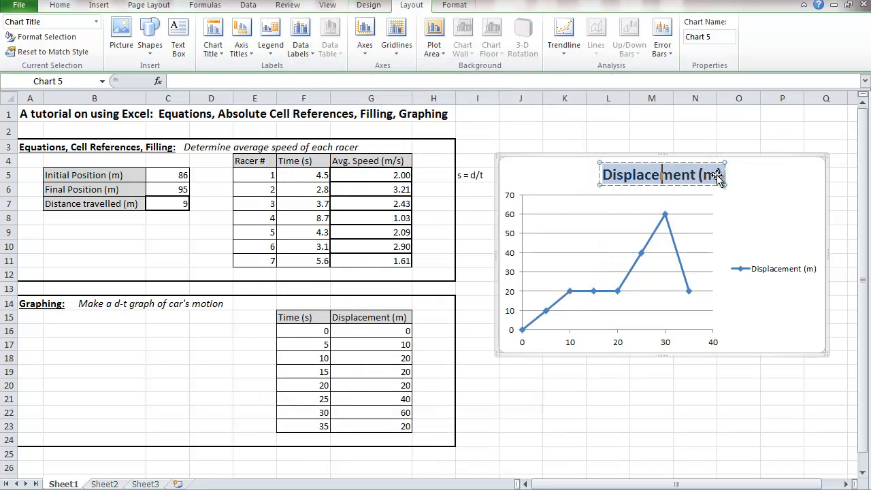
key(BackSpace)
text(d-t graph for car's motion)
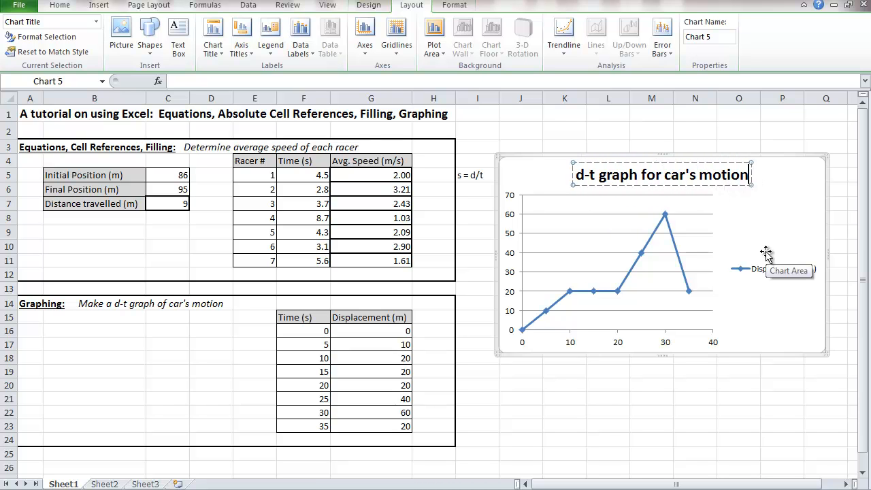
click(734, 238)
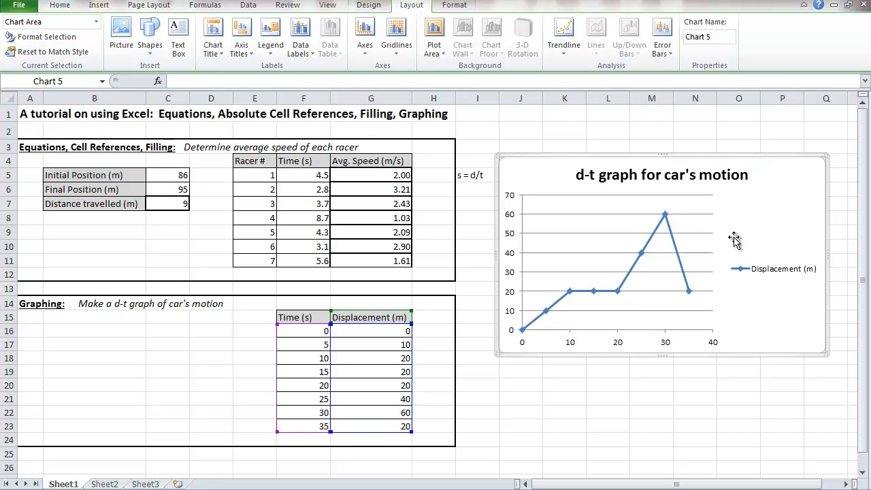
Step: Add a primary horizontal axis title below the axis reading "time (s)"
click(245, 59)
mouse_move(286, 73)
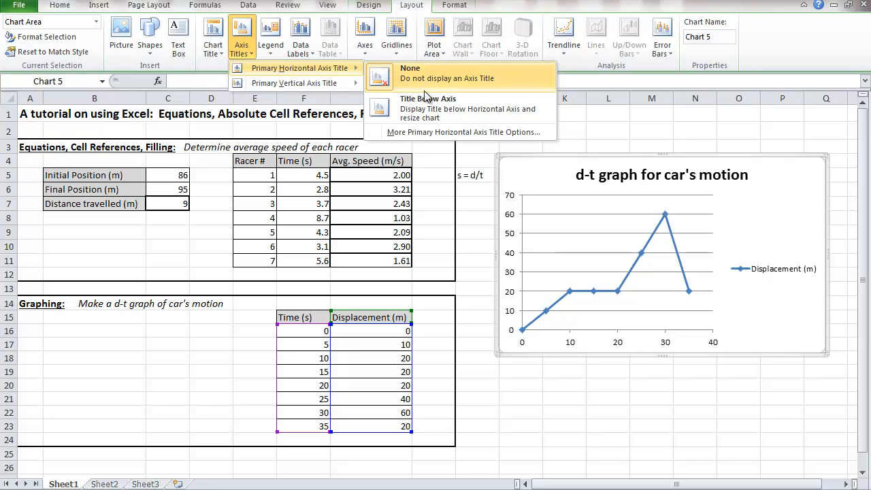
click(425, 111)
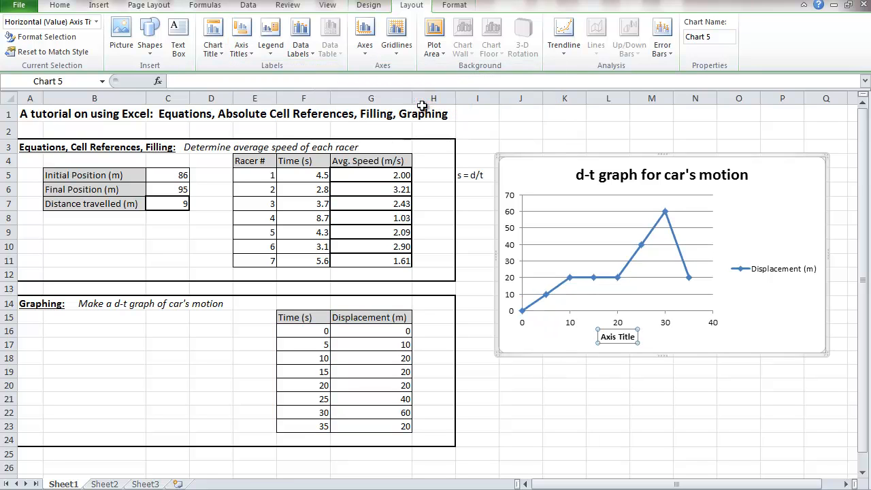
double_click(626, 337)
triple_click(627, 339)
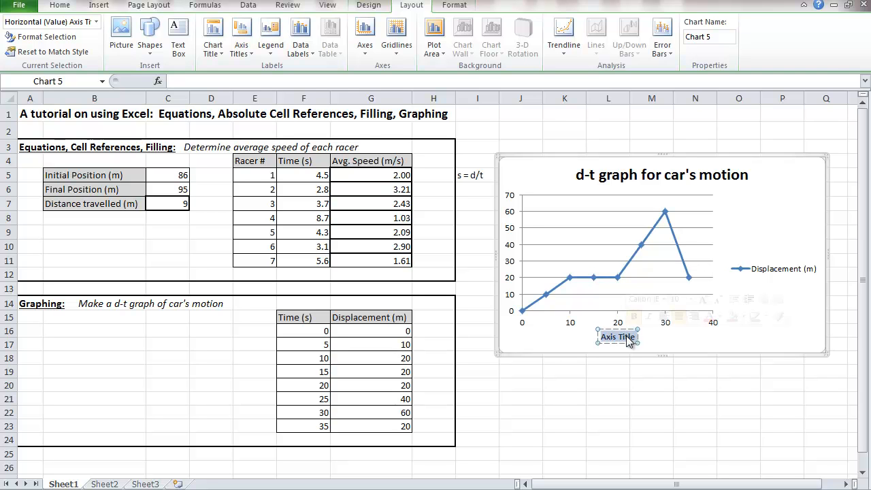
text(time (s))
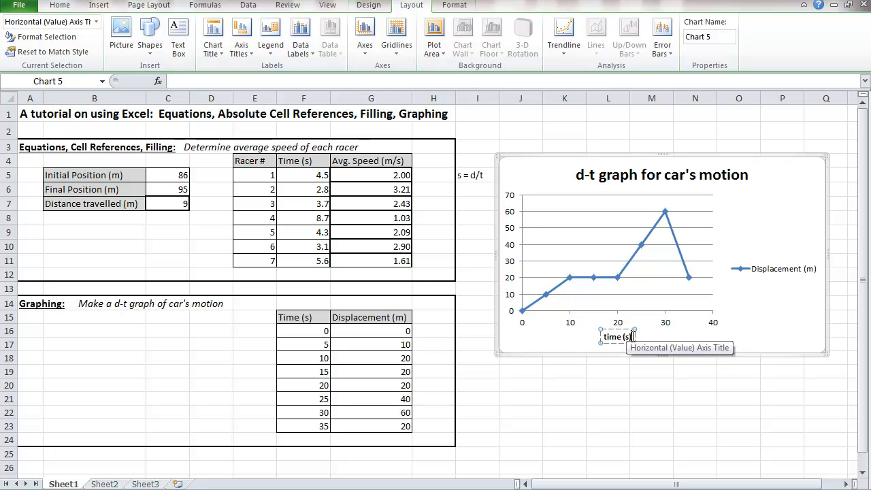
Step: Add a rotated primary vertical axis title reading "displacement (m)"
click(241, 42)
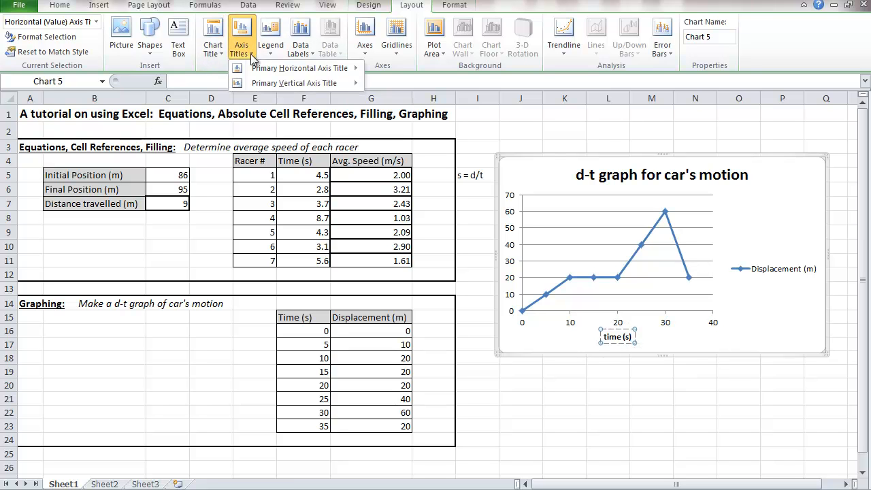
mouse_move(281, 83)
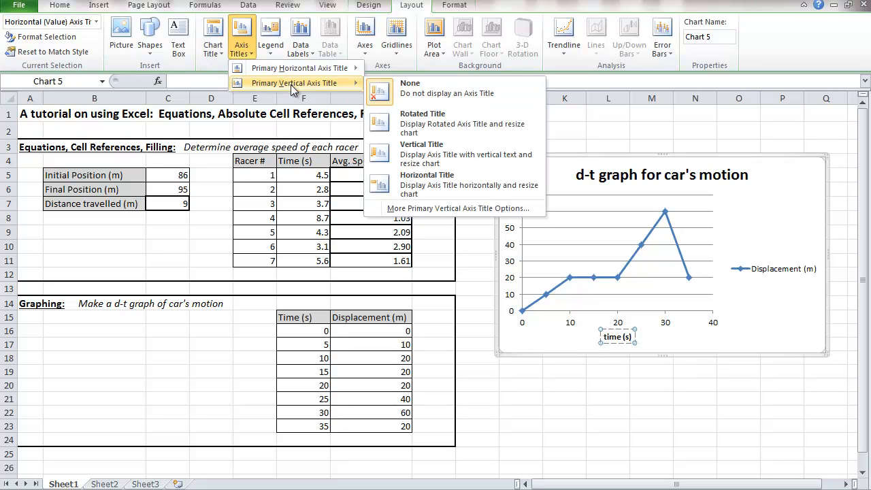
click(416, 116)
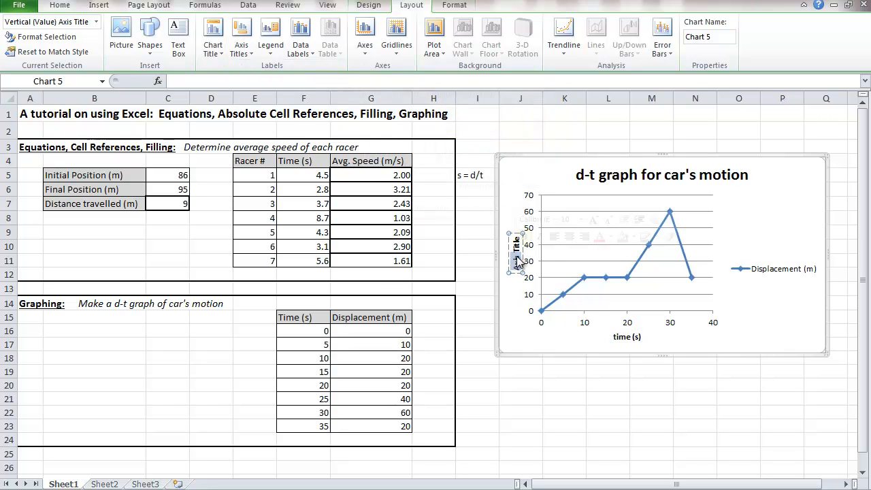
text(displacem)
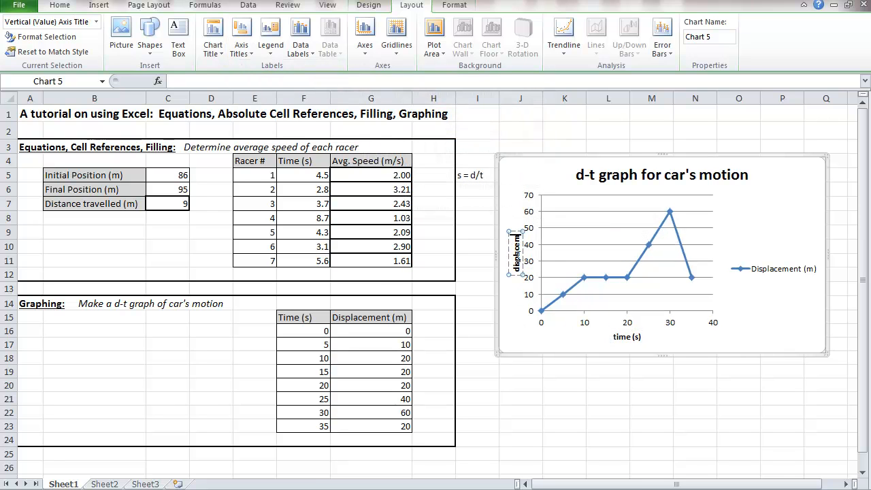
text(ent (m))
key(Return)
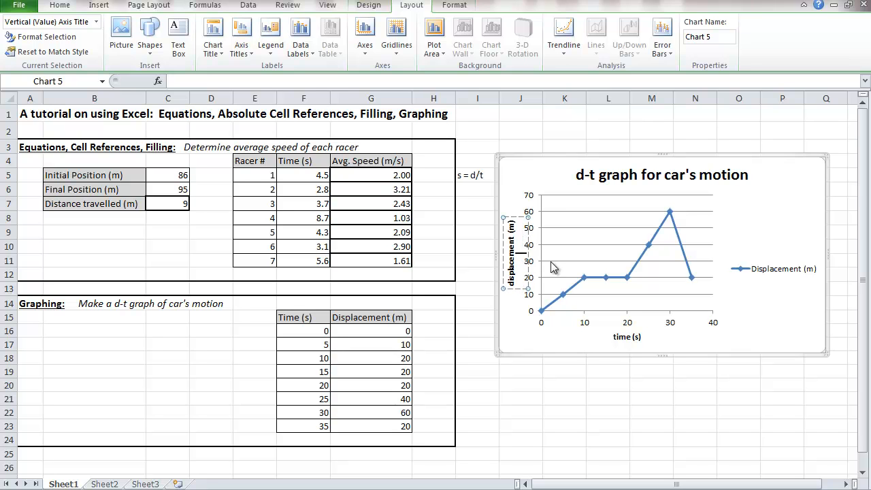
key(BackSpace)
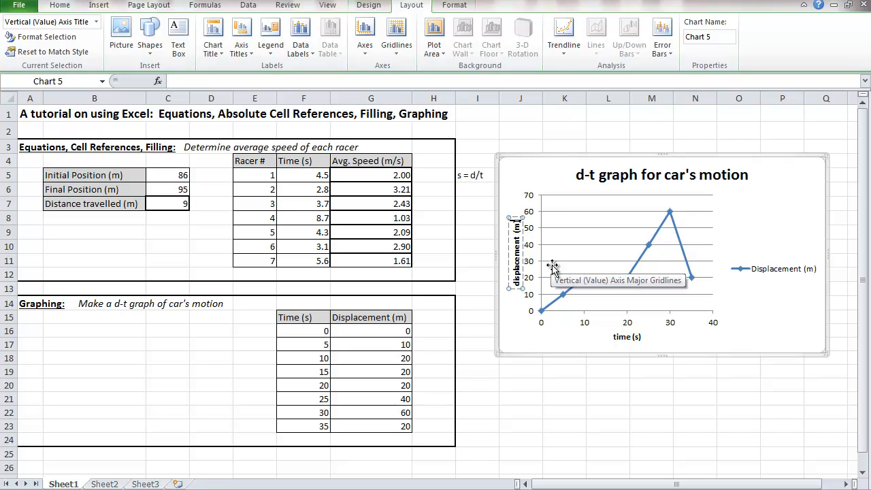
click(768, 329)
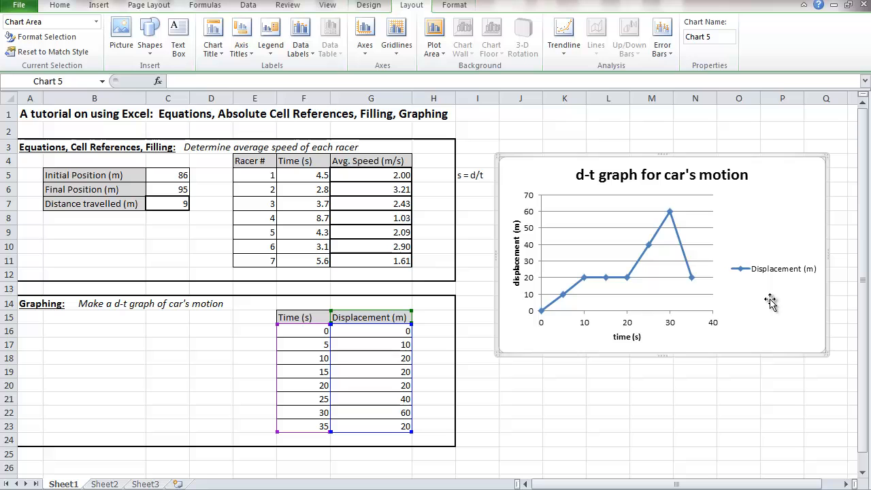
Step: Turn off the legend of the displacement-time chart
click(276, 53)
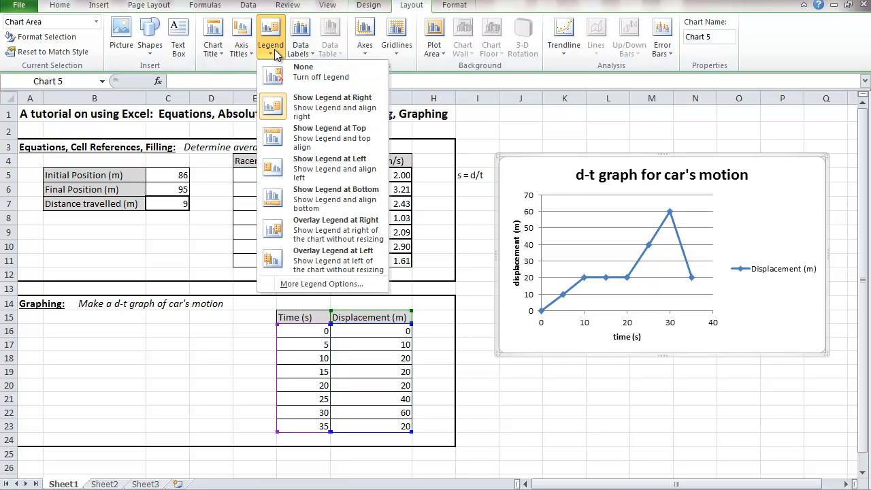
click(300, 79)
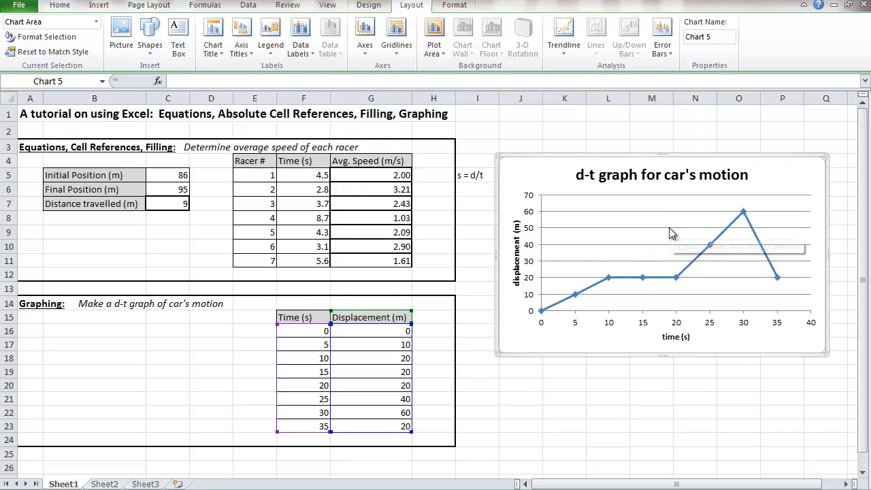
click(304, 54)
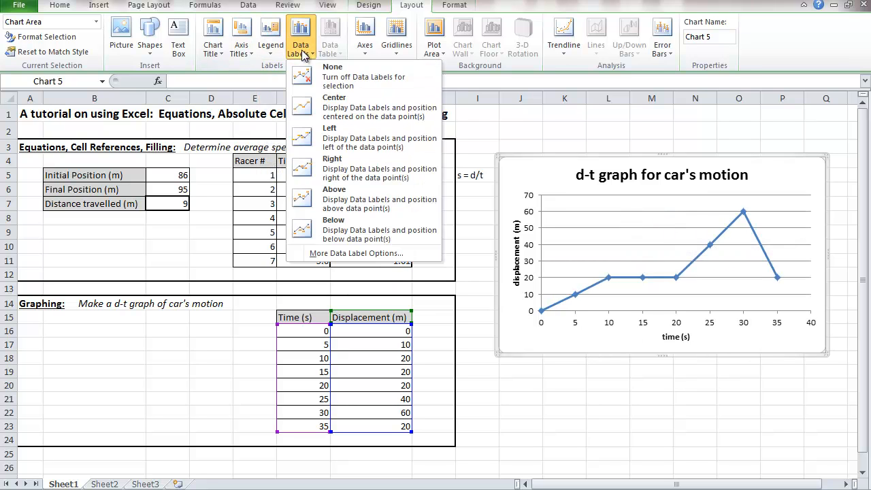
click(303, 54)
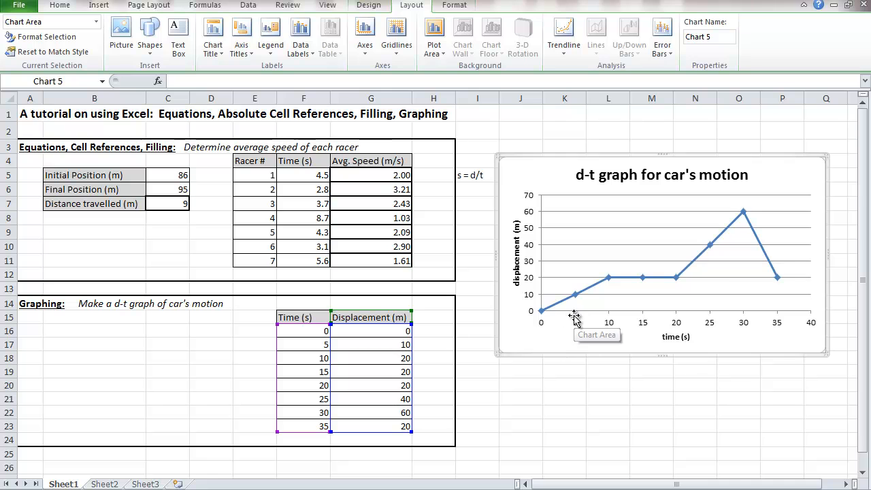
Step: Add primary vertical major gridlines to the displacement-time chart and deselect the chart
click(396, 48)
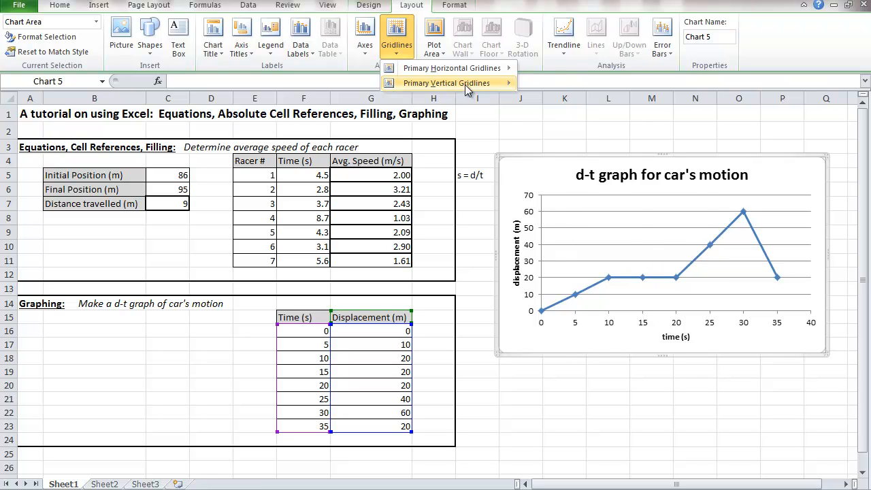
mouse_move(470, 83)
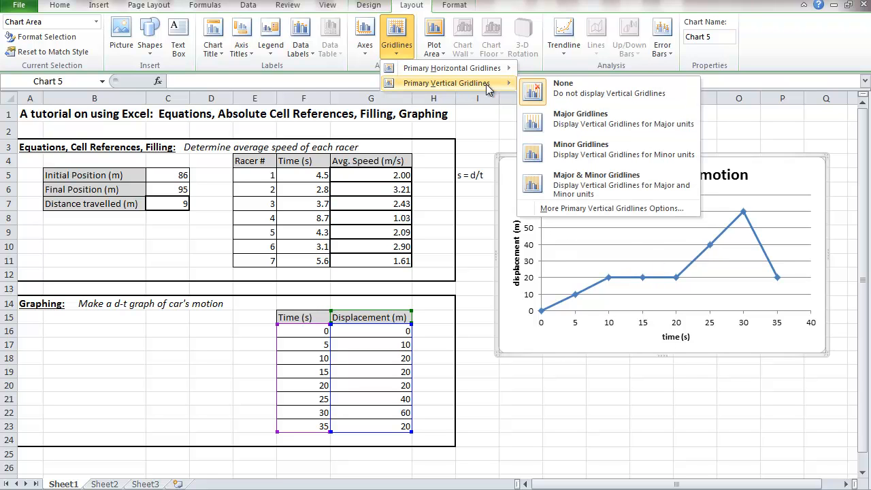
click(552, 129)
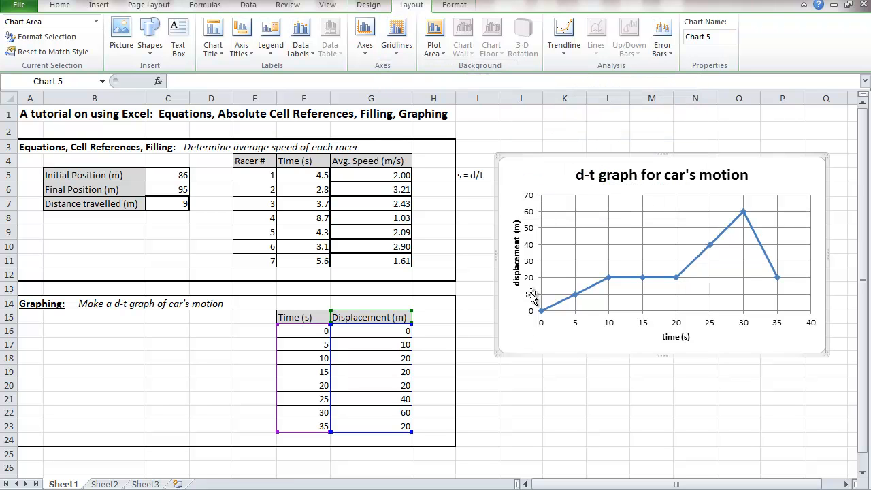
click(537, 443)
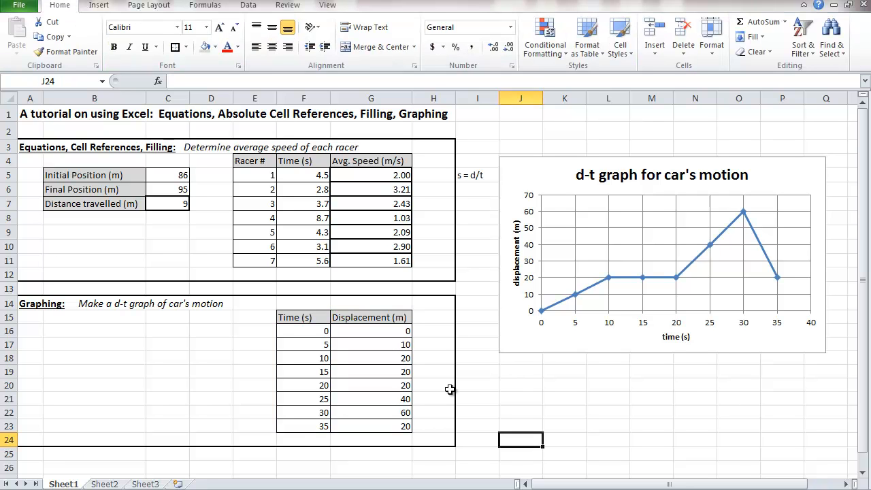